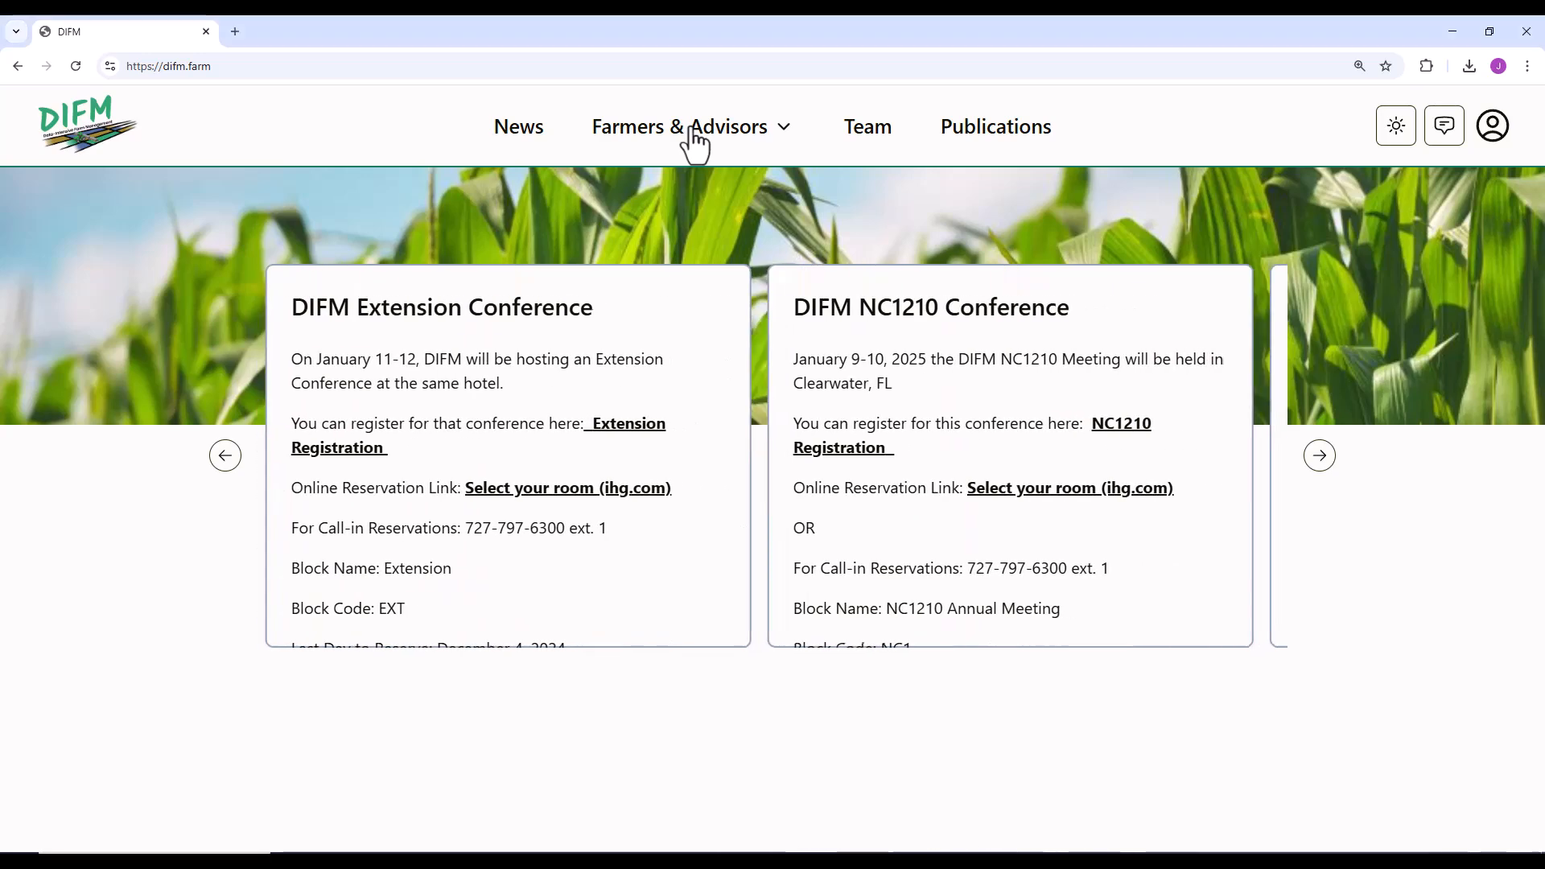
Open the management page of the Corn N Test trial on the Corn N Test 2 farm.
click(694, 133)
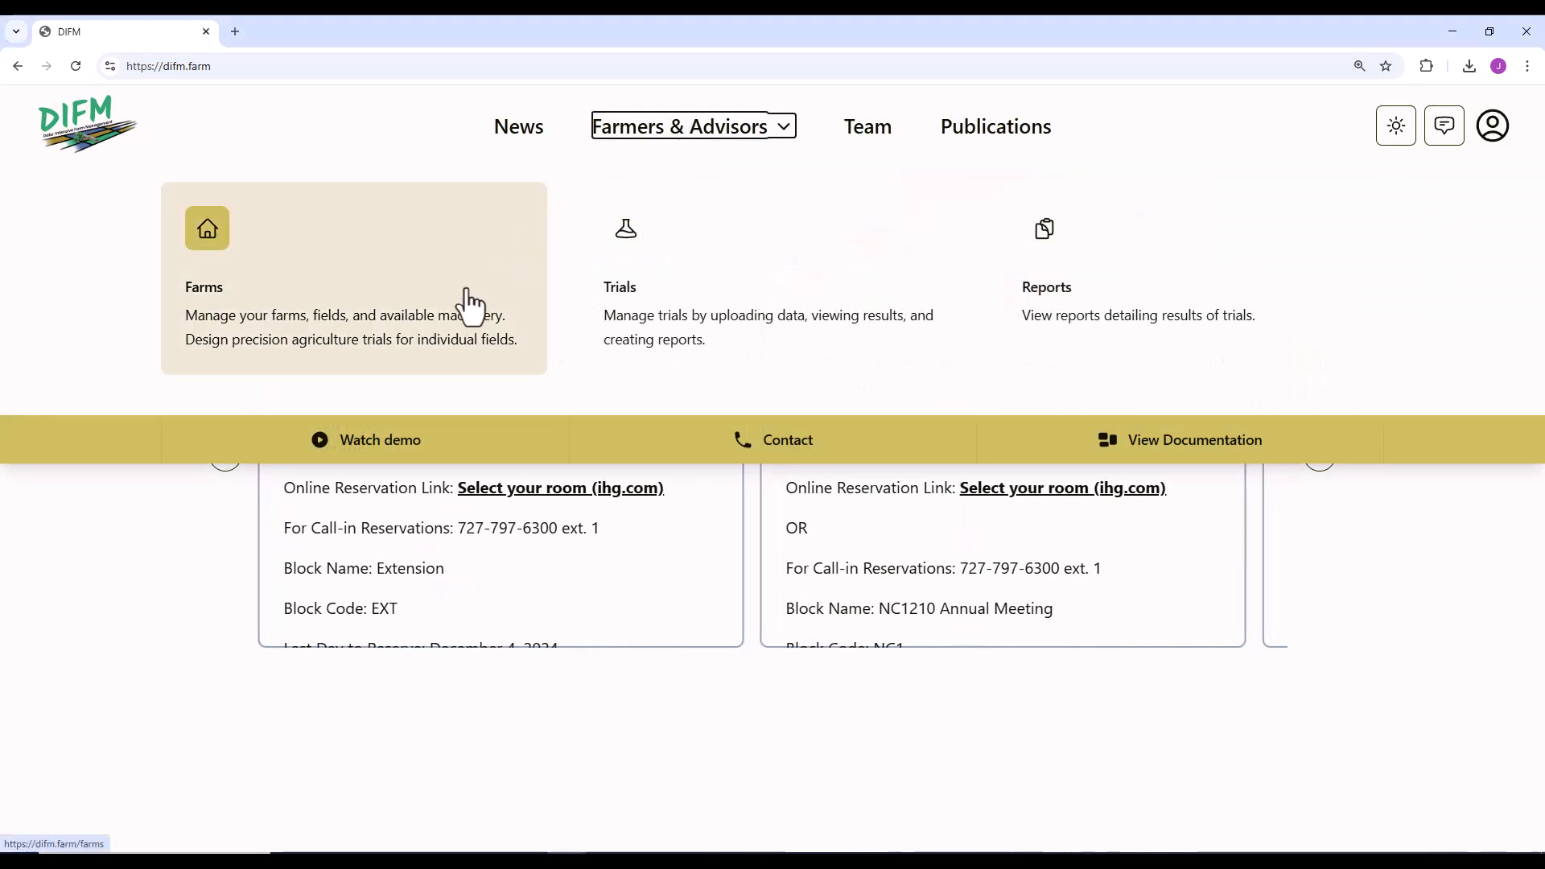
click(702, 285)
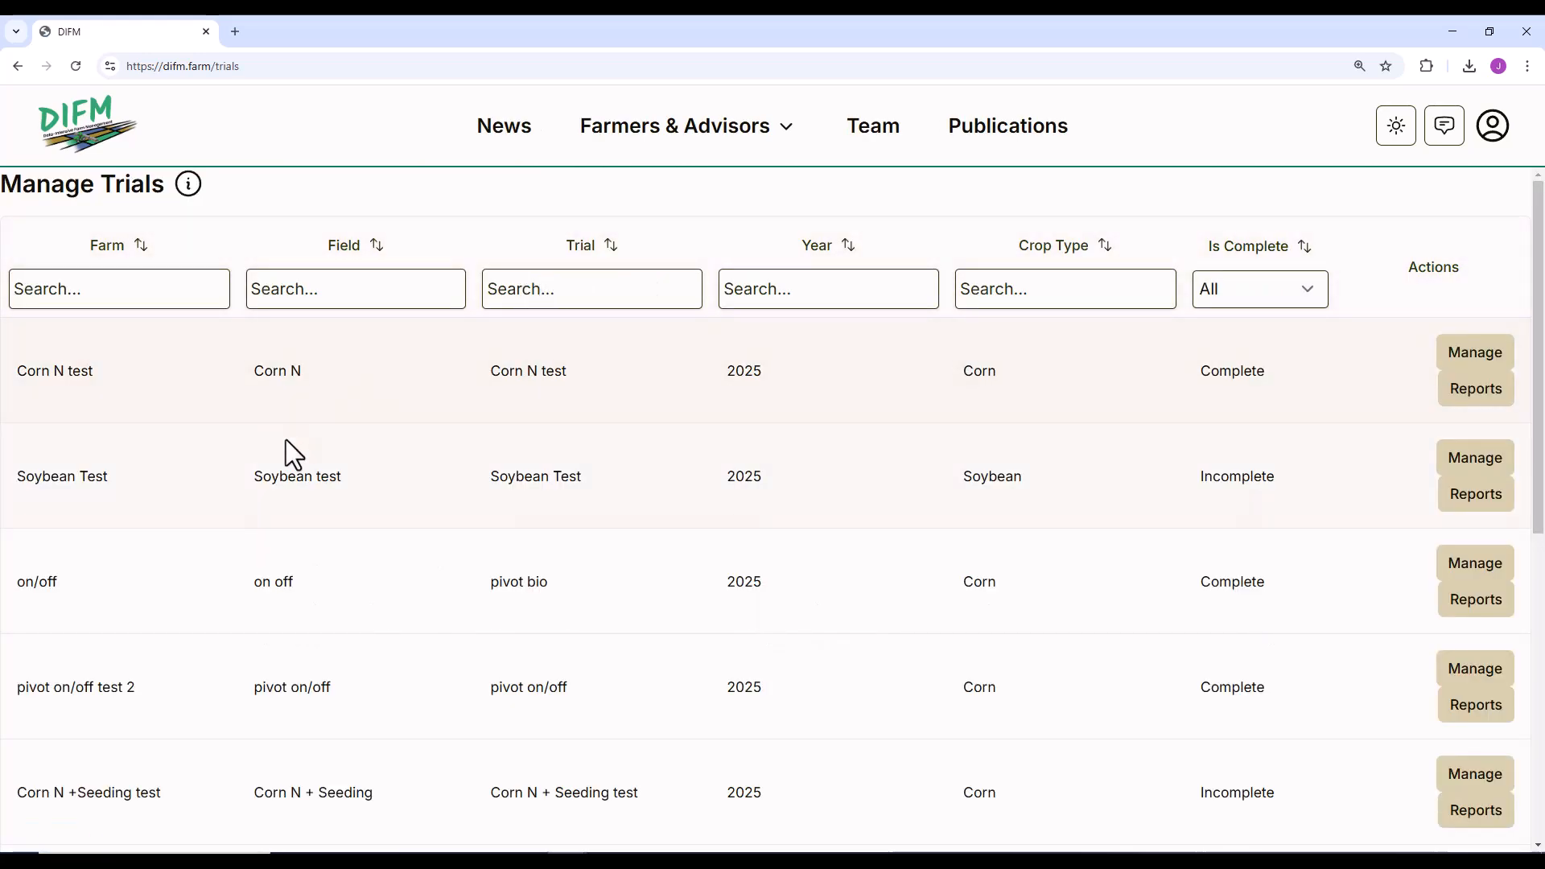
scroll(230, 449, down, 3)
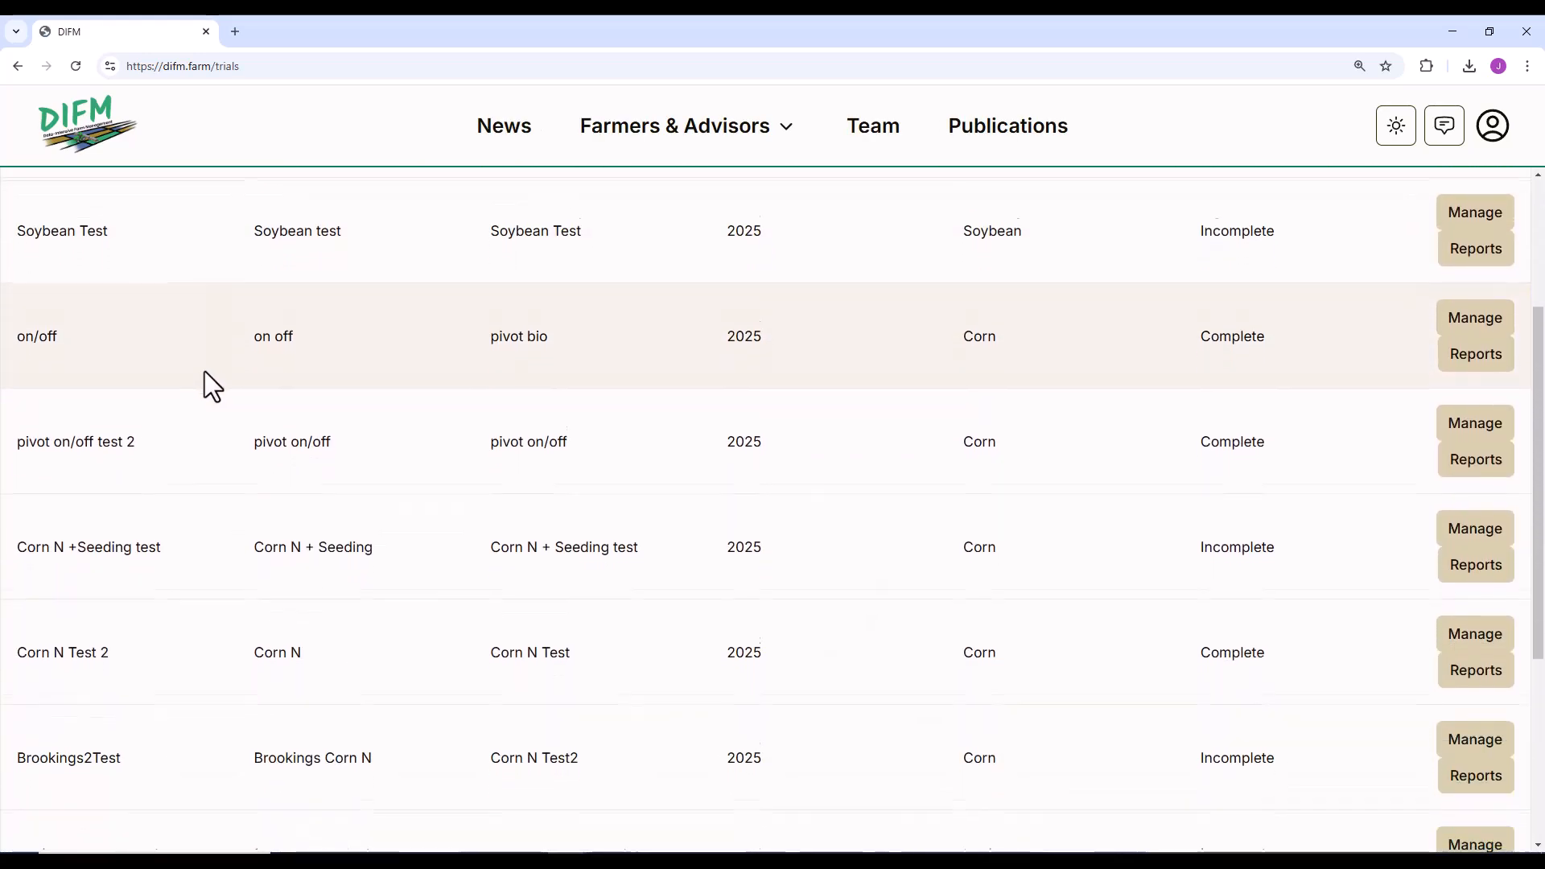
scroll(210, 379, down, 1)
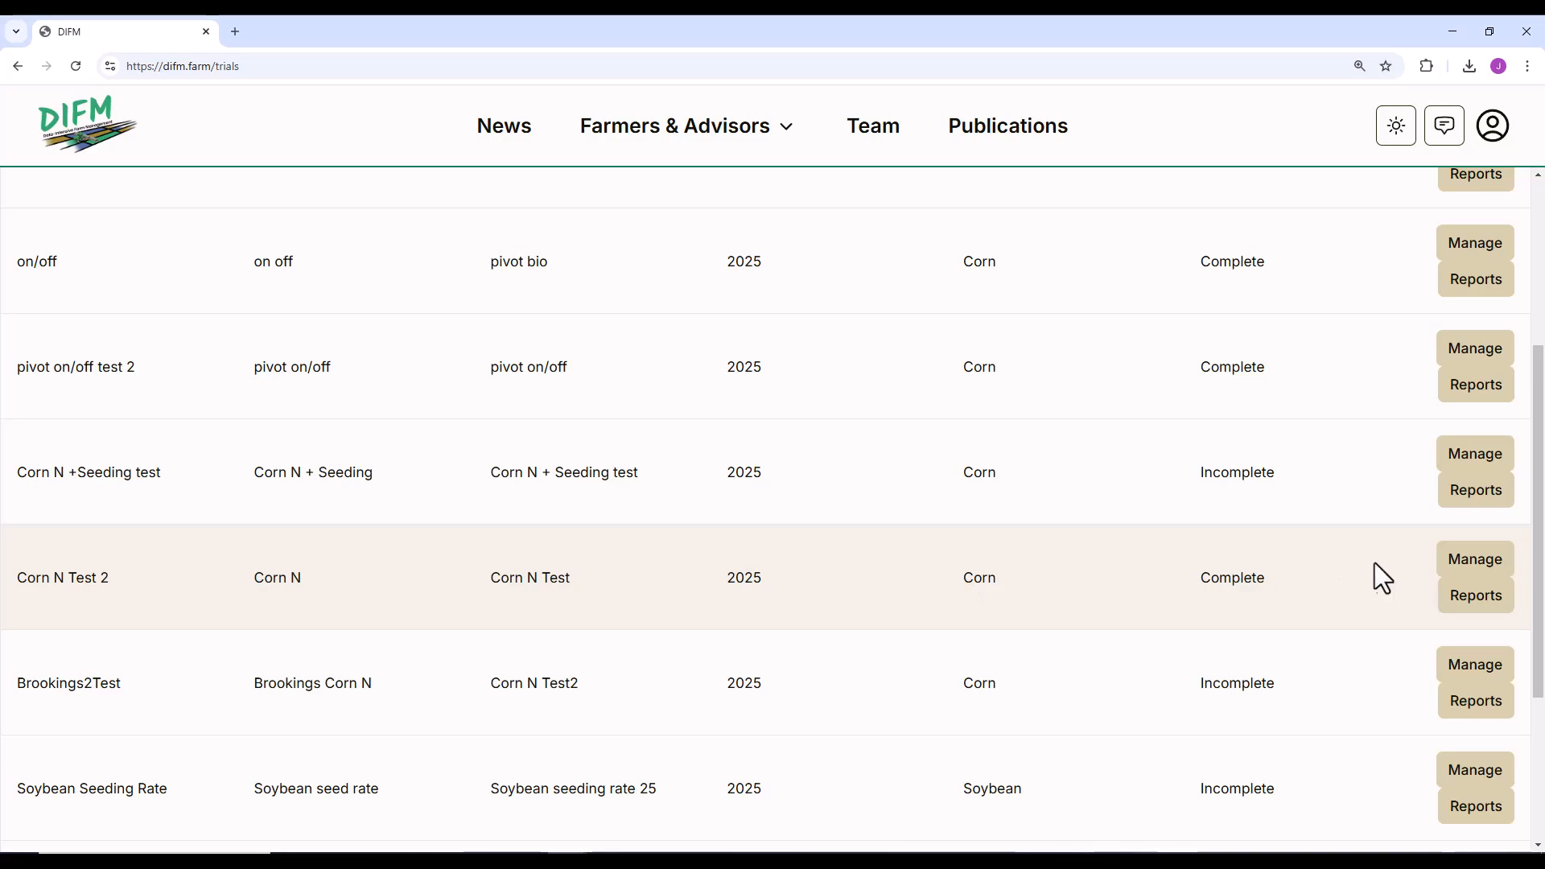
click(1477, 565)
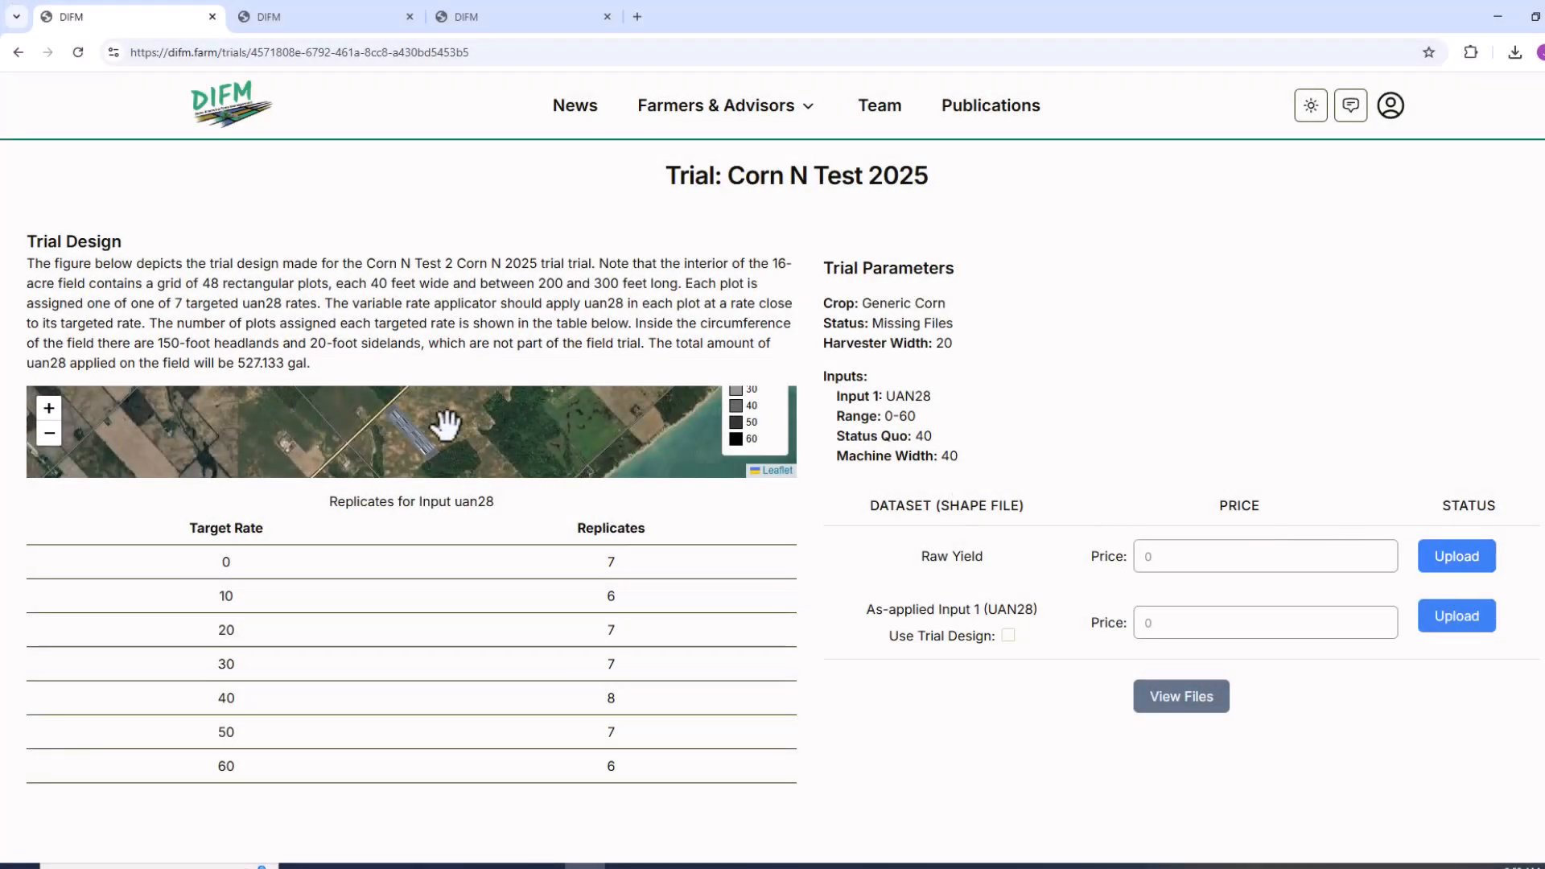
Upload raw-yield.zip from the Corn Nitrogen Example folder as the trial's Raw Yield dataset.
scroll(409, 438, up, 2)
scroll(408, 439, down, 3)
click(1457, 573)
click(503, 865)
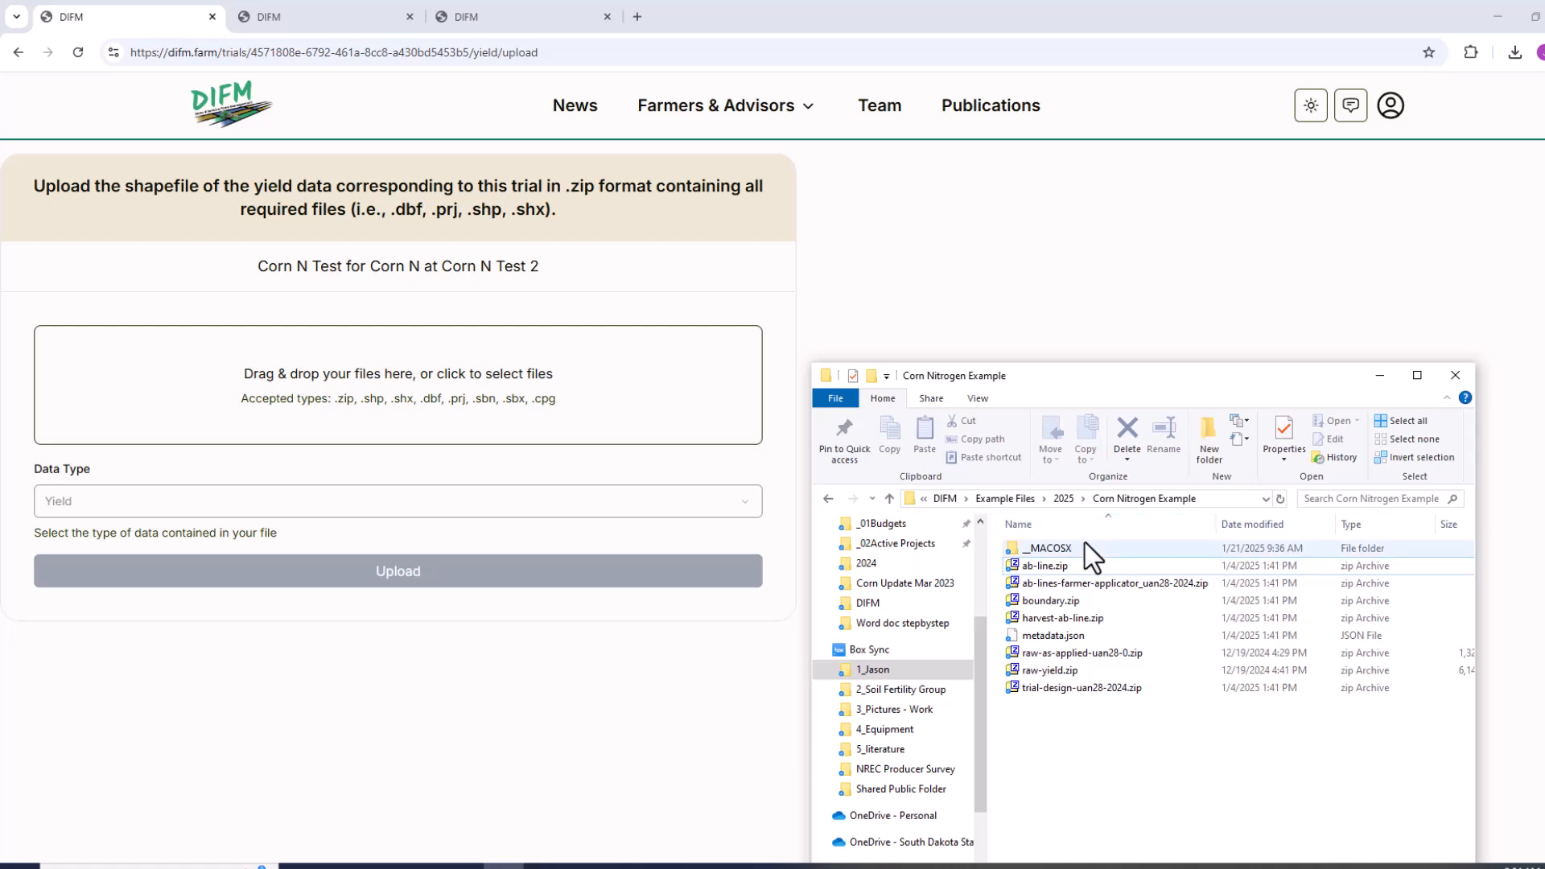
drag(1030, 669, 68, 516)
click(1018, 672)
drag(1020, 676, 422, 390)
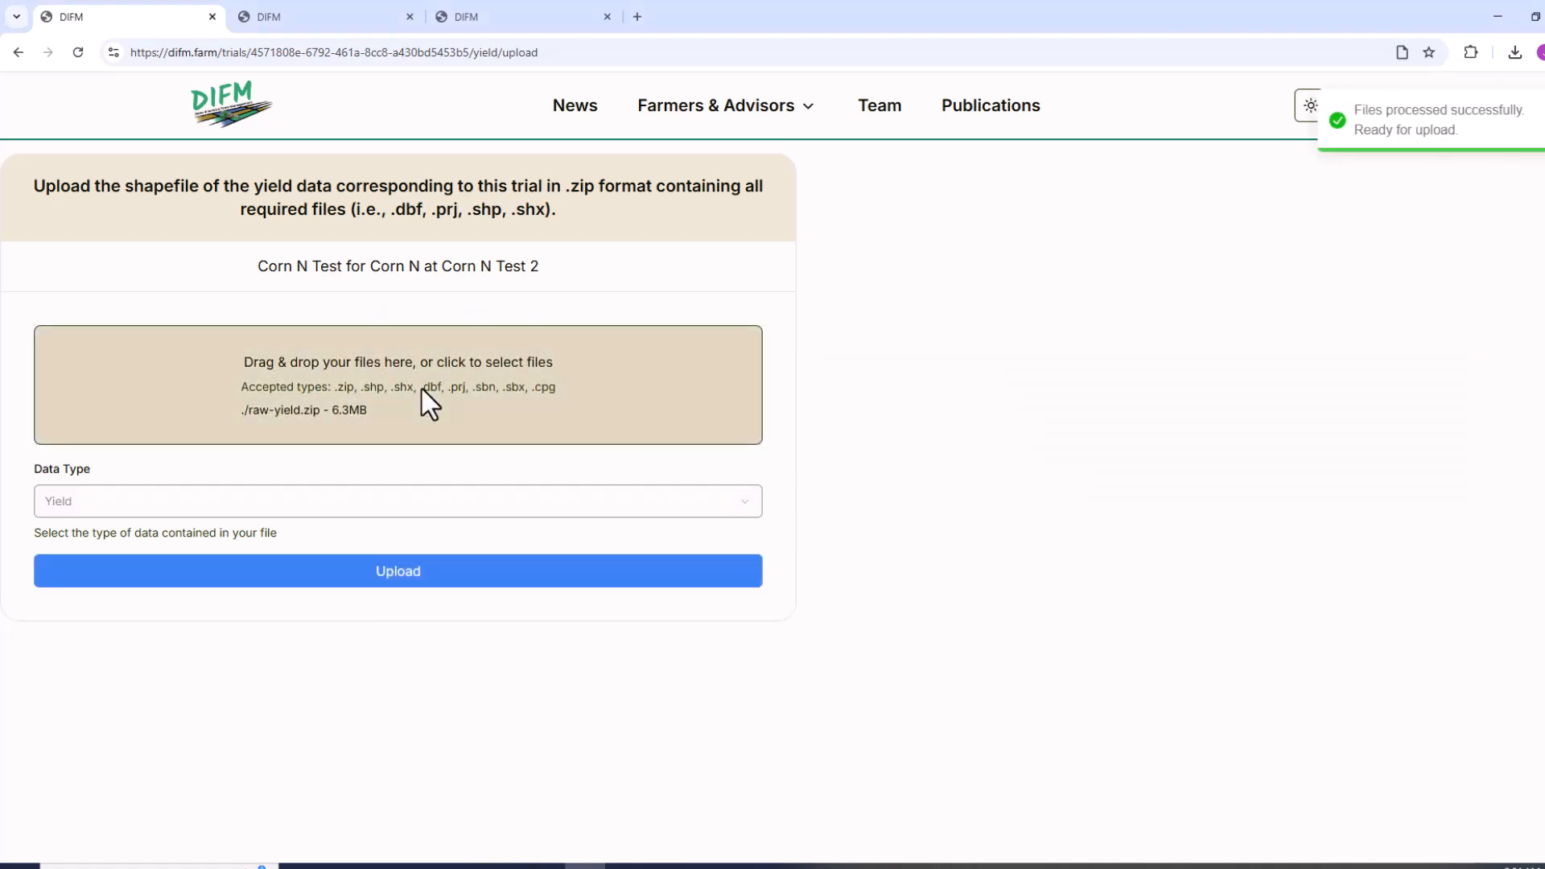
click(459, 562)
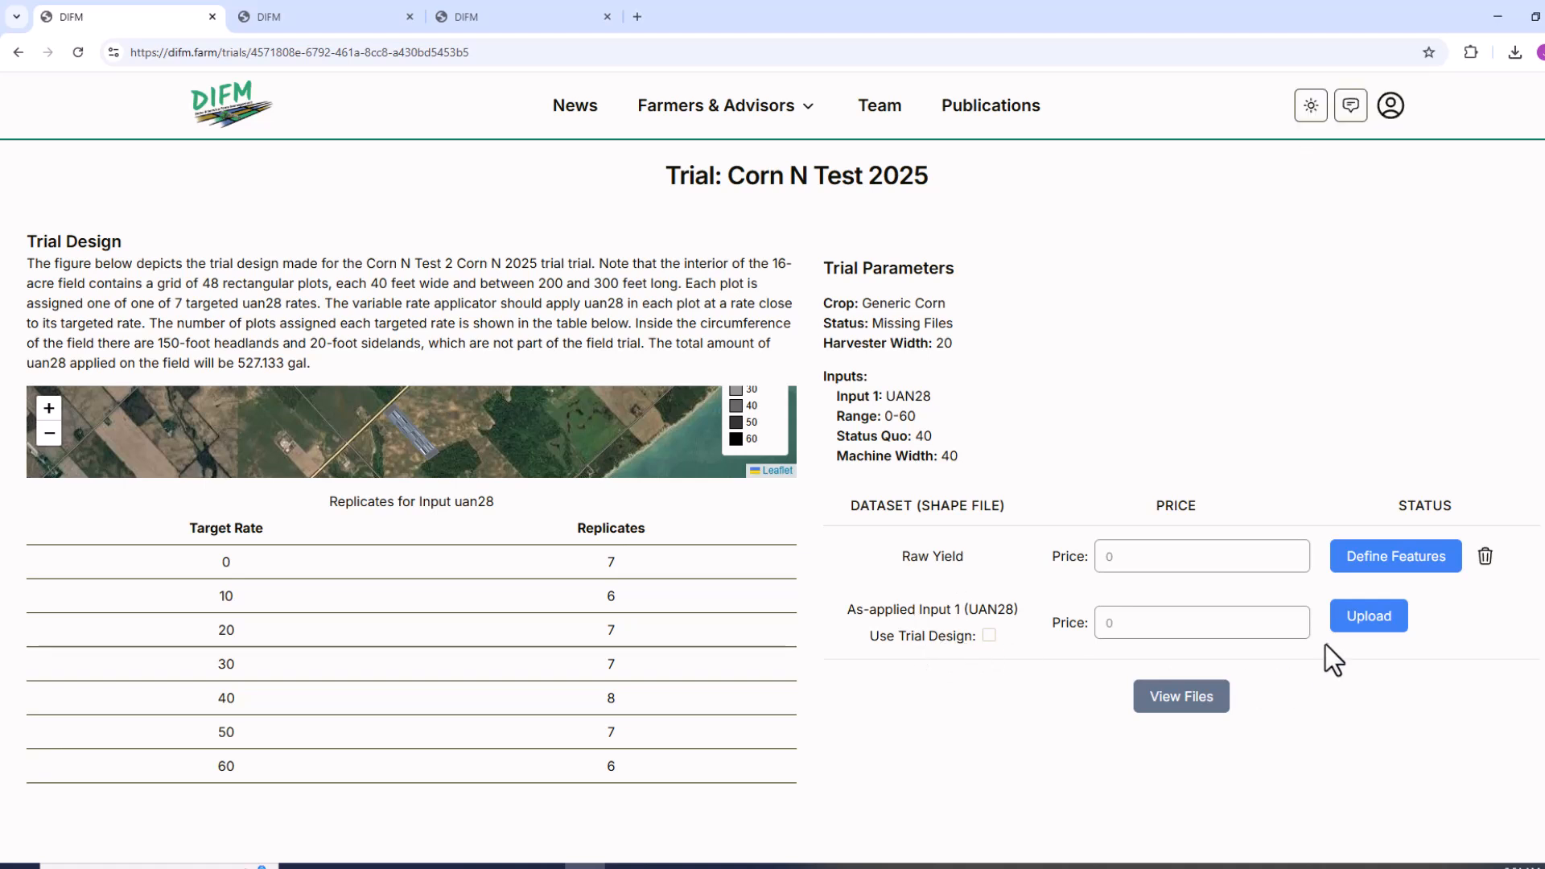
Upload raw-as-applied-uan28-0.zip from the Corn Nitrogen Example folder as the As-applied Input 1 (UAN28) dataset.
click(1374, 624)
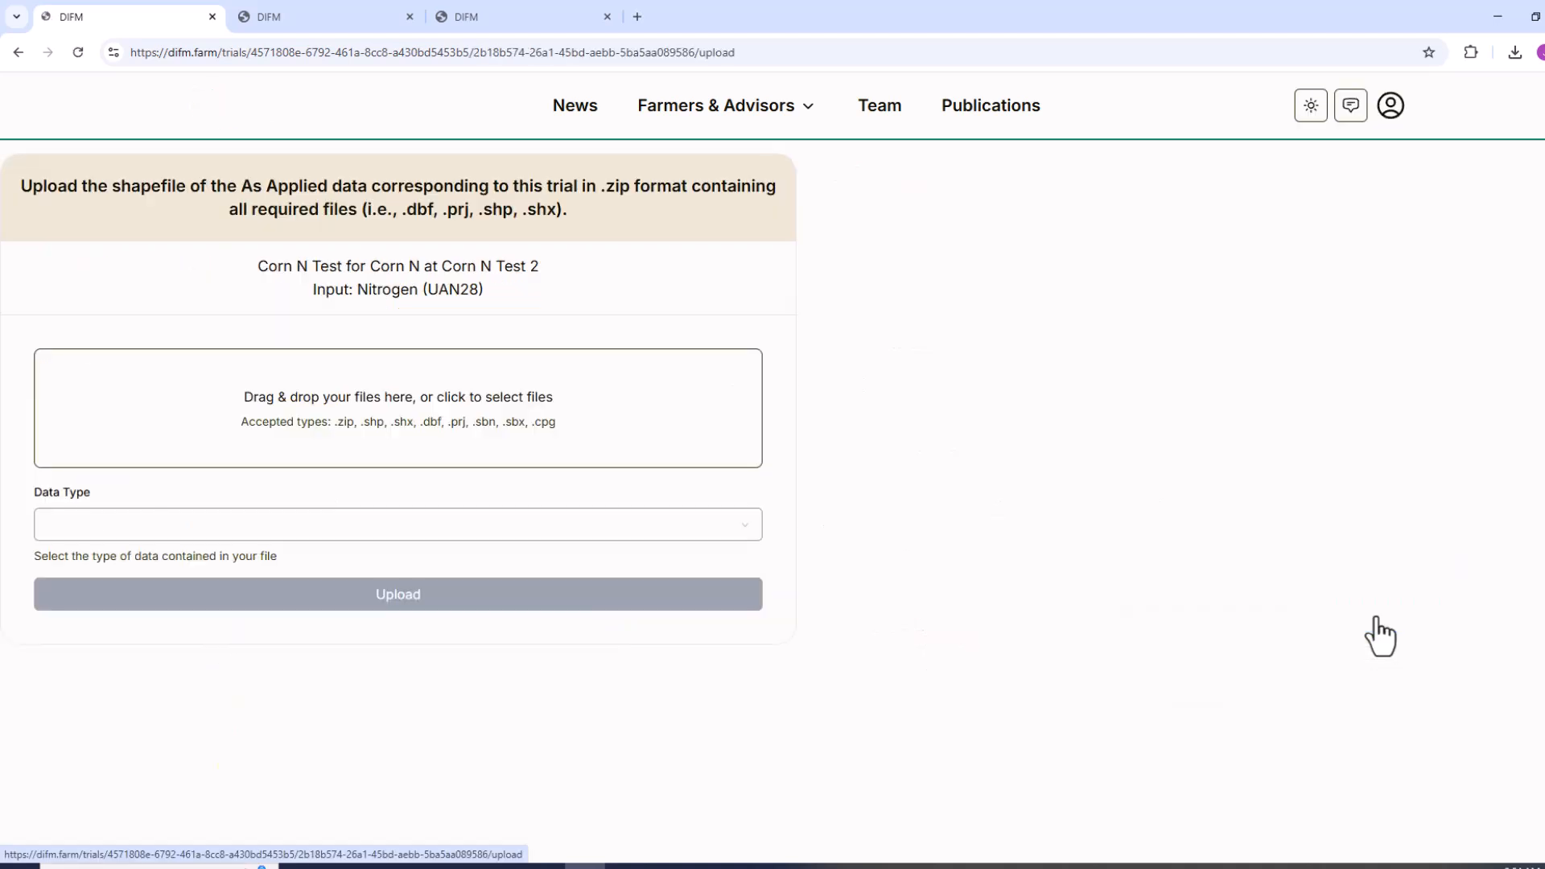
click(561, 859)
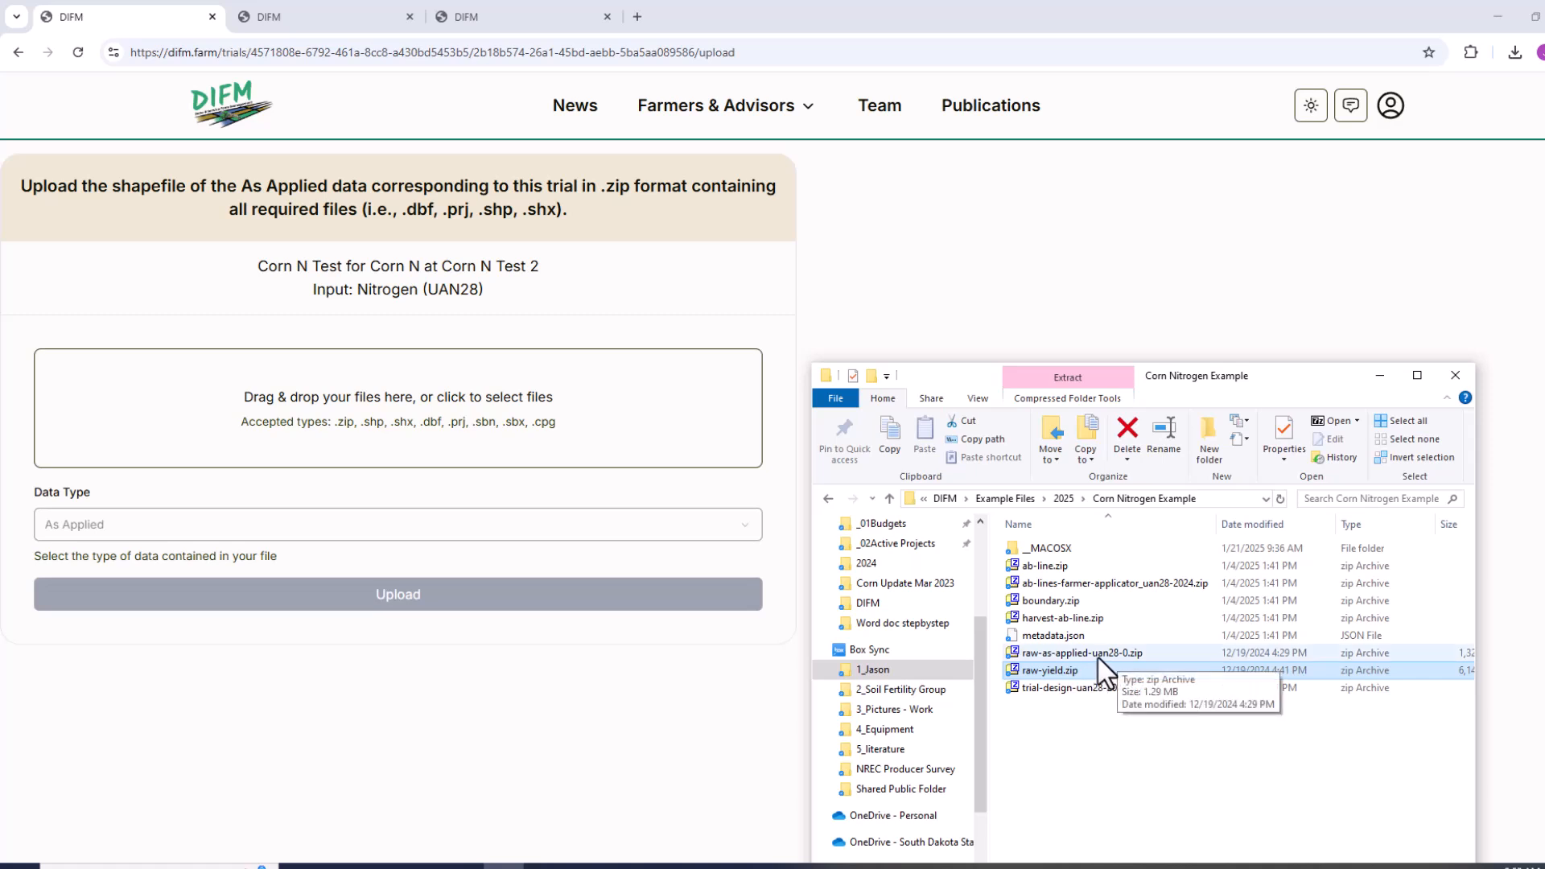
drag(1098, 658, 498, 424)
click(448, 597)
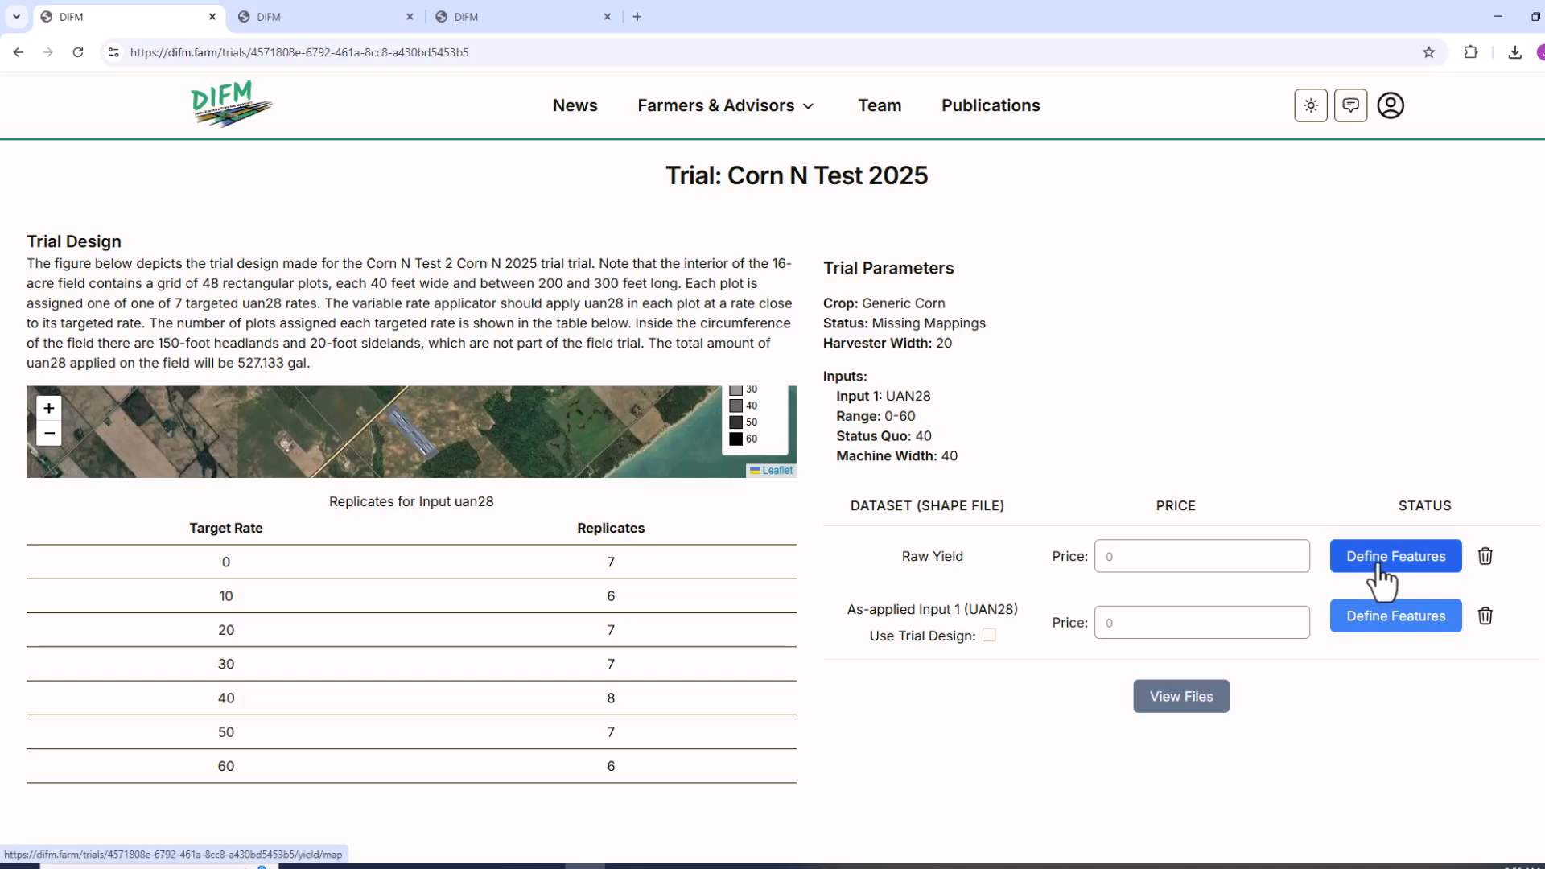
Start defining the Raw Yield features and match Elevation to the ELEVATN file field in feet.
click(1379, 563)
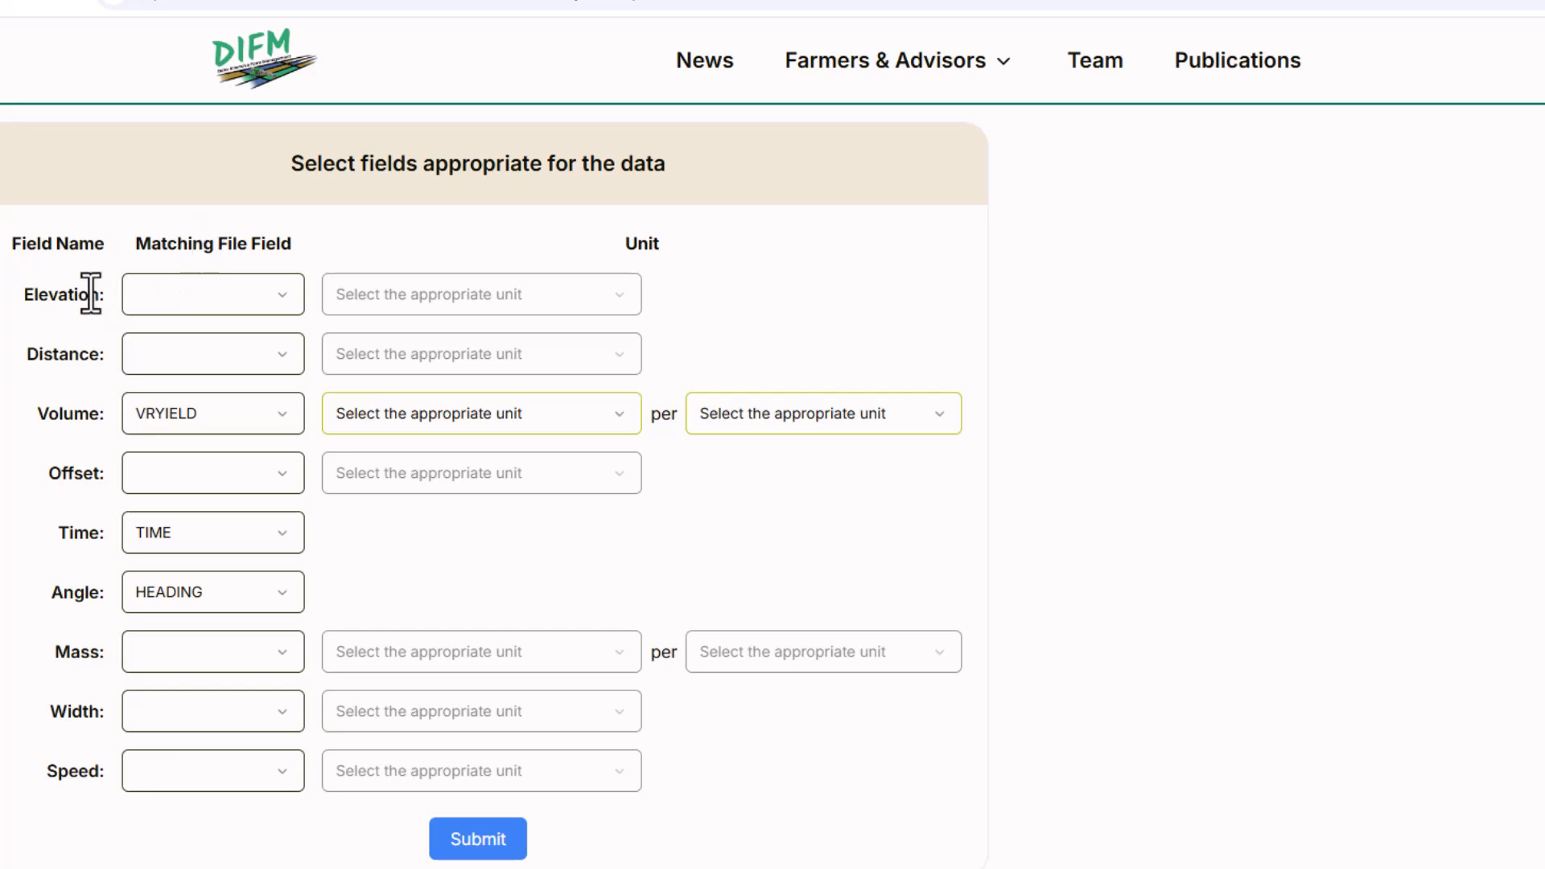
click(285, 296)
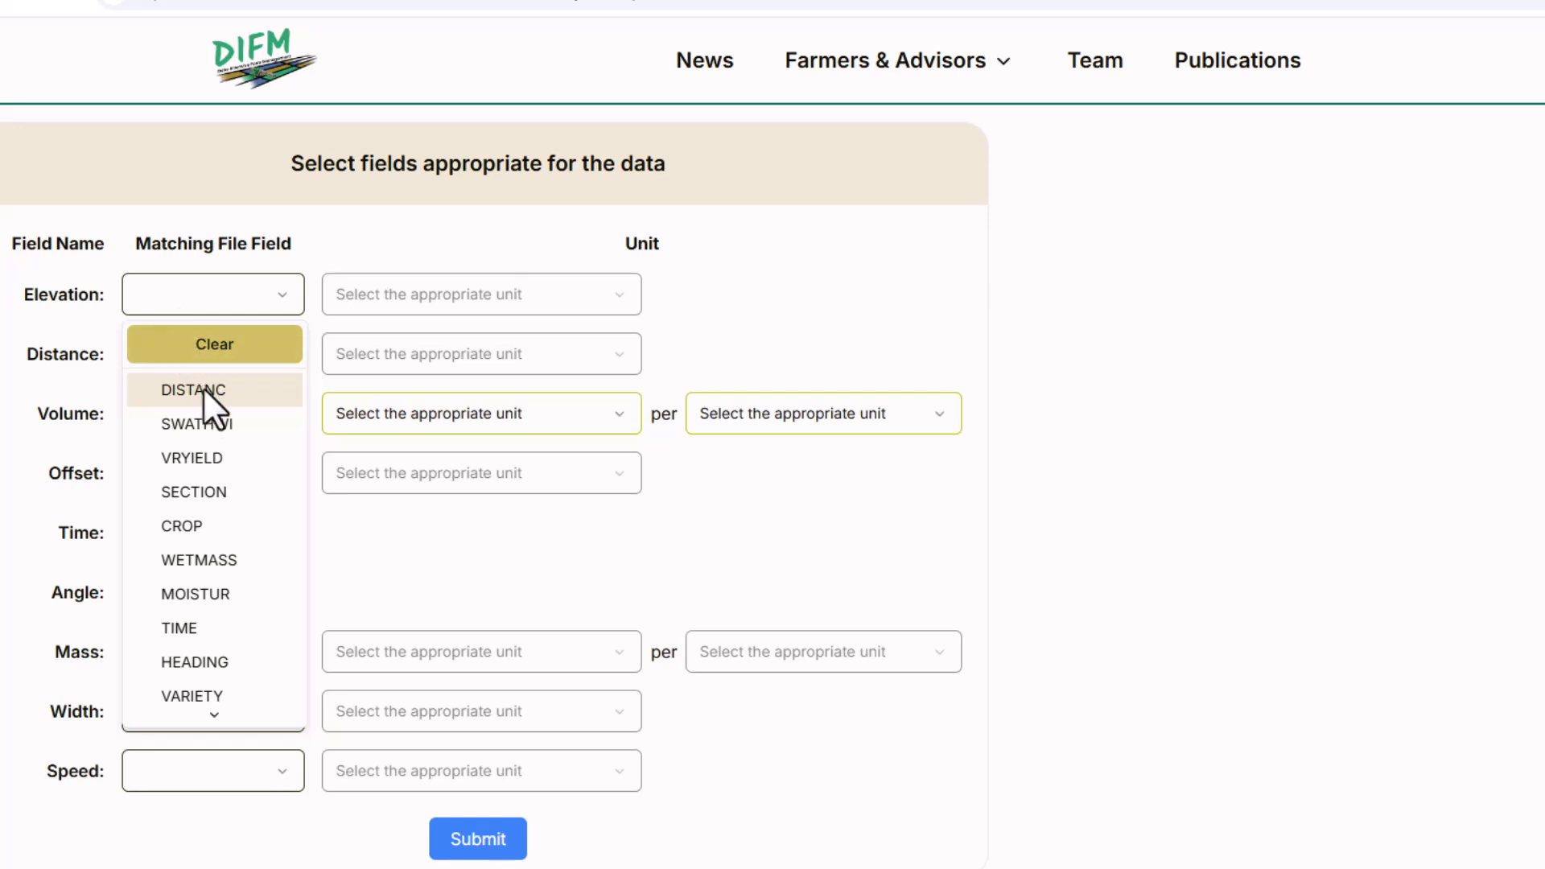
scroll(206, 403, down, 1)
scroll(208, 409, down, 2)
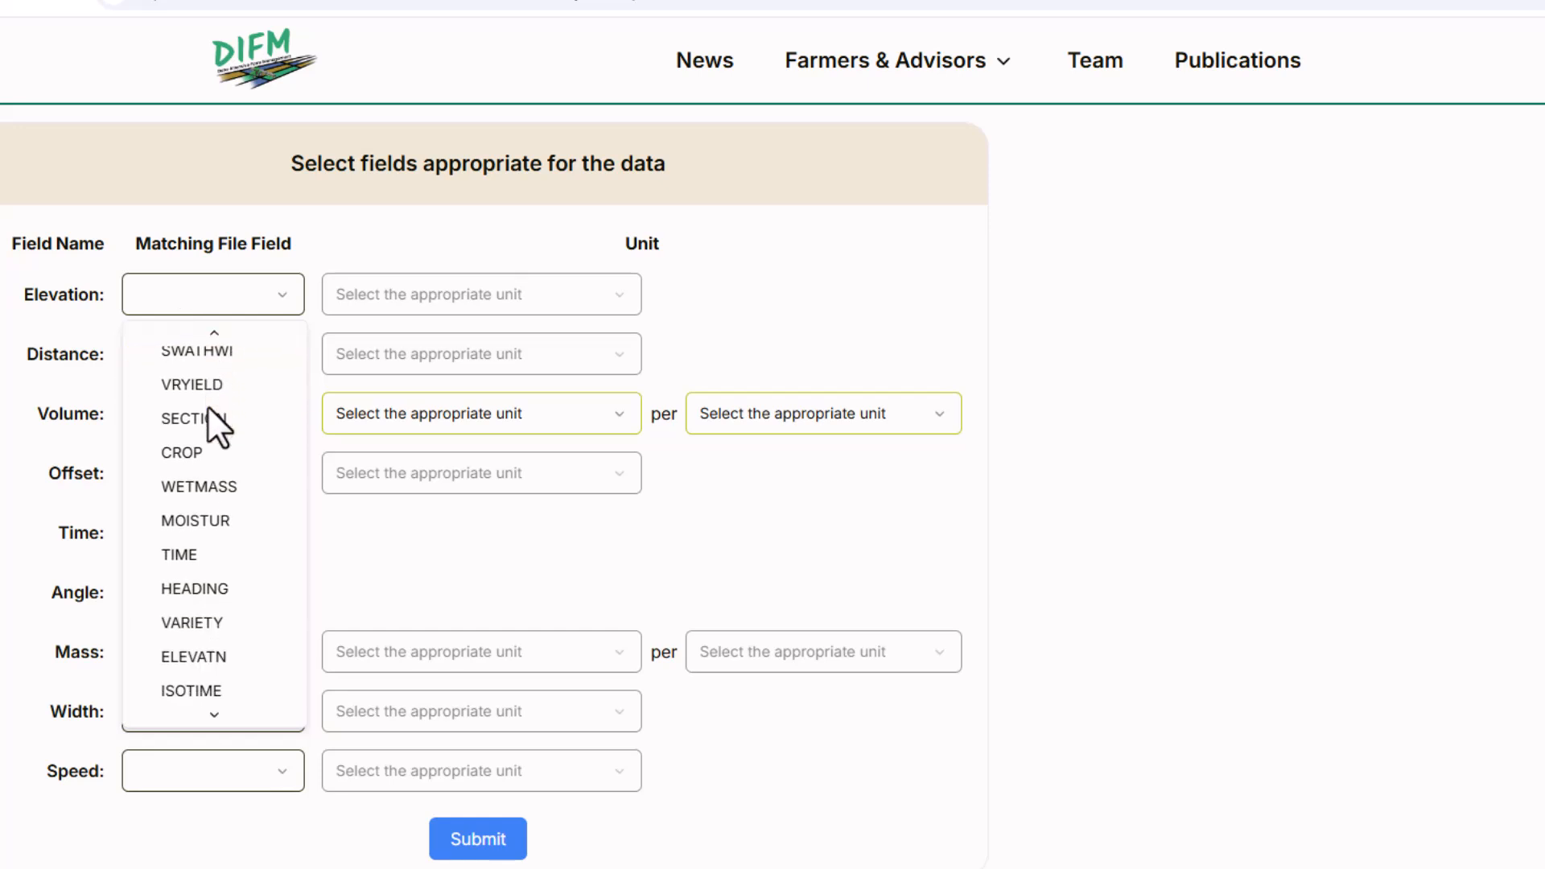
click(228, 649)
click(443, 296)
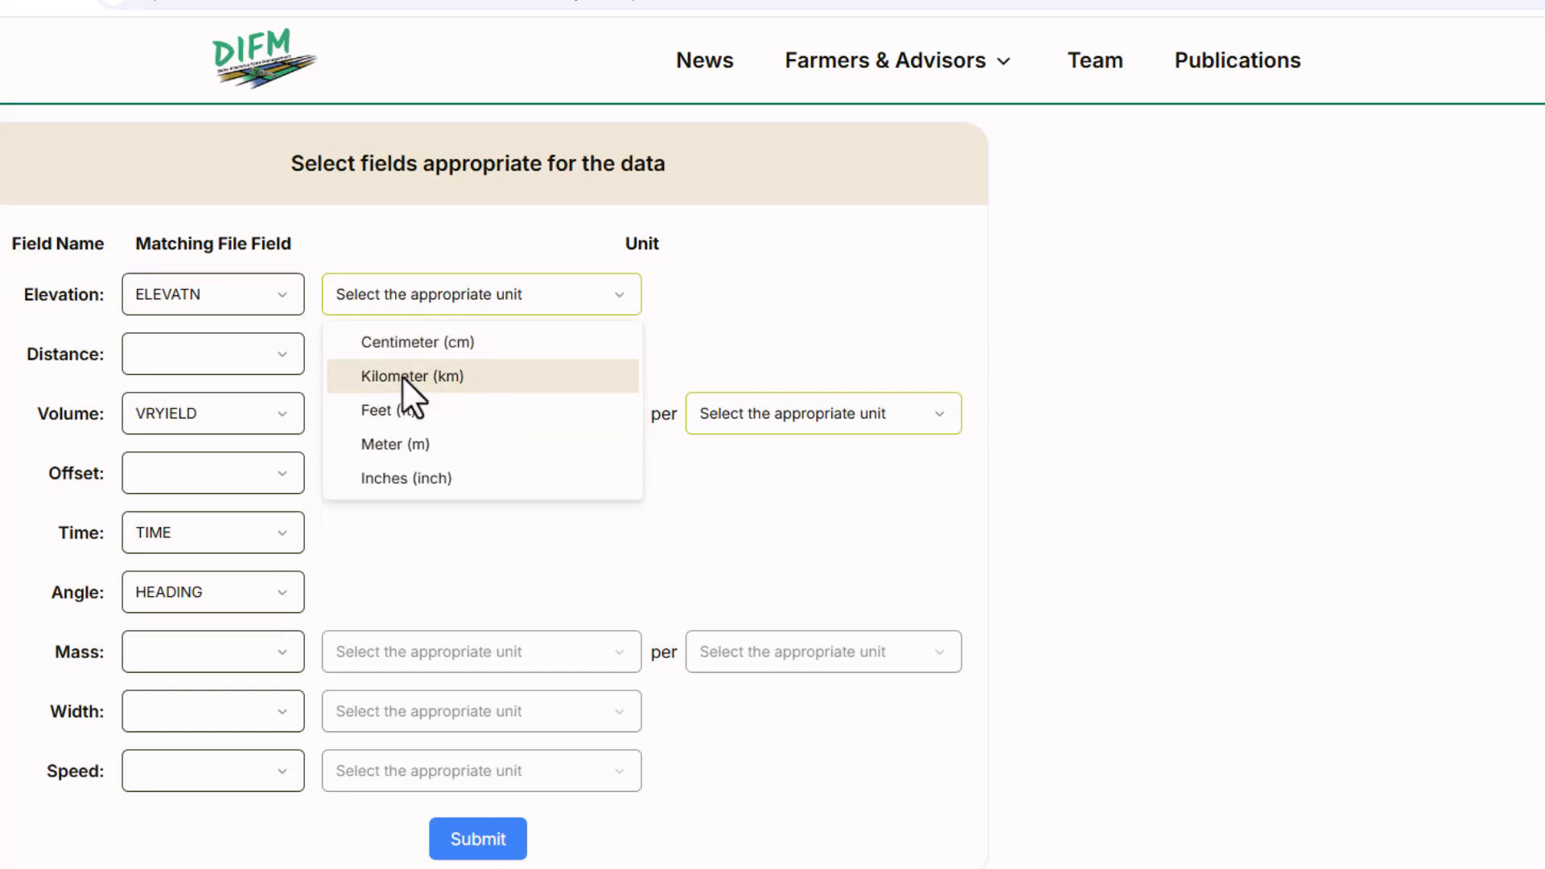
click(388, 420)
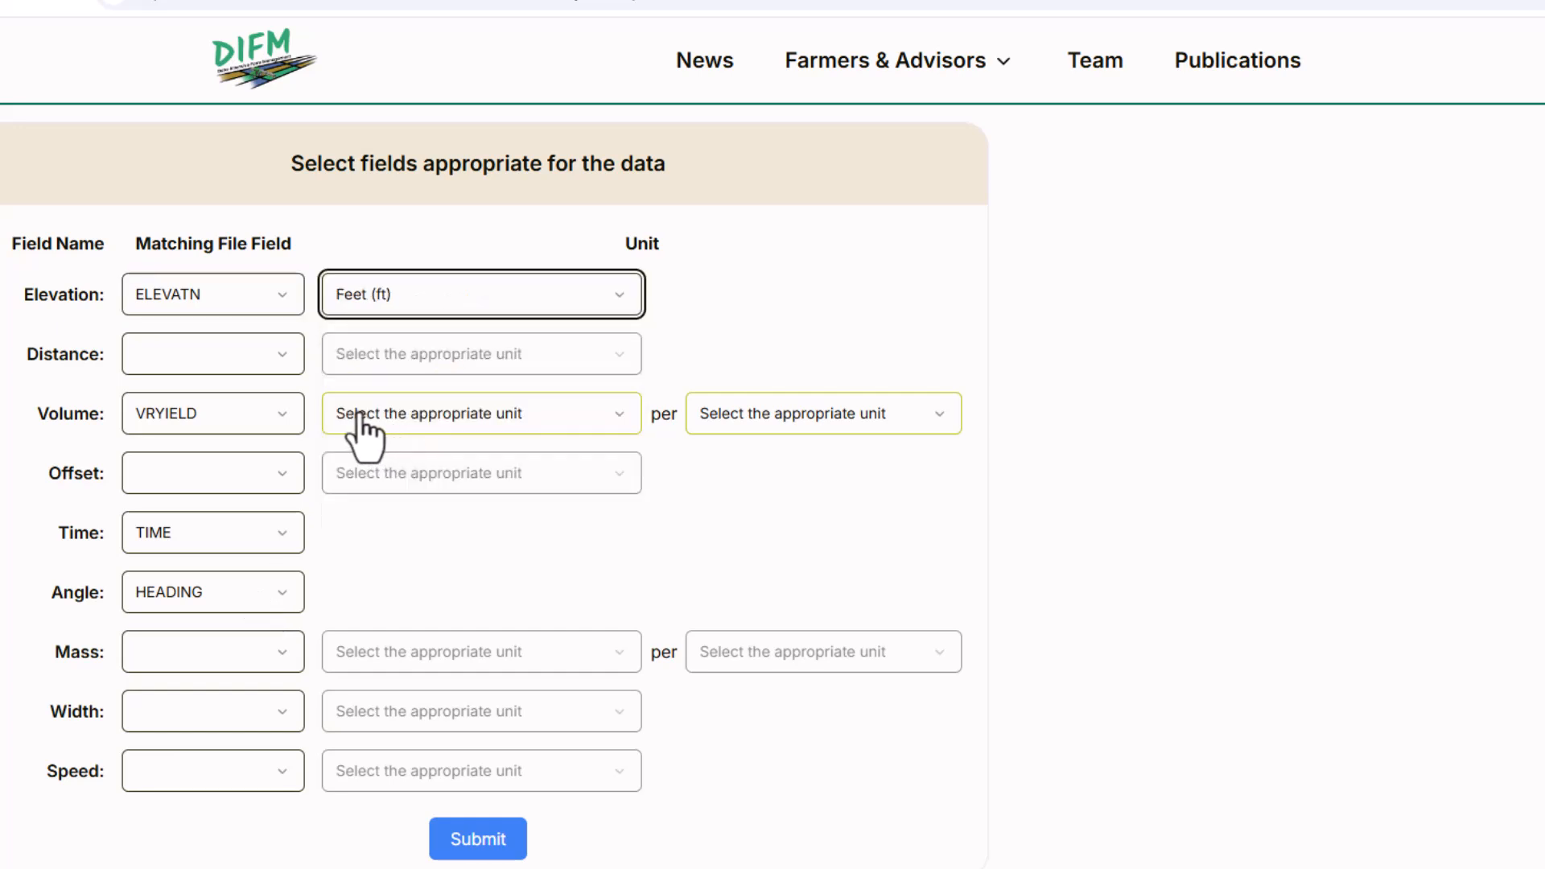
Match the yield data's Distance to the DISTANC file field with feet as its unit.
click(289, 356)
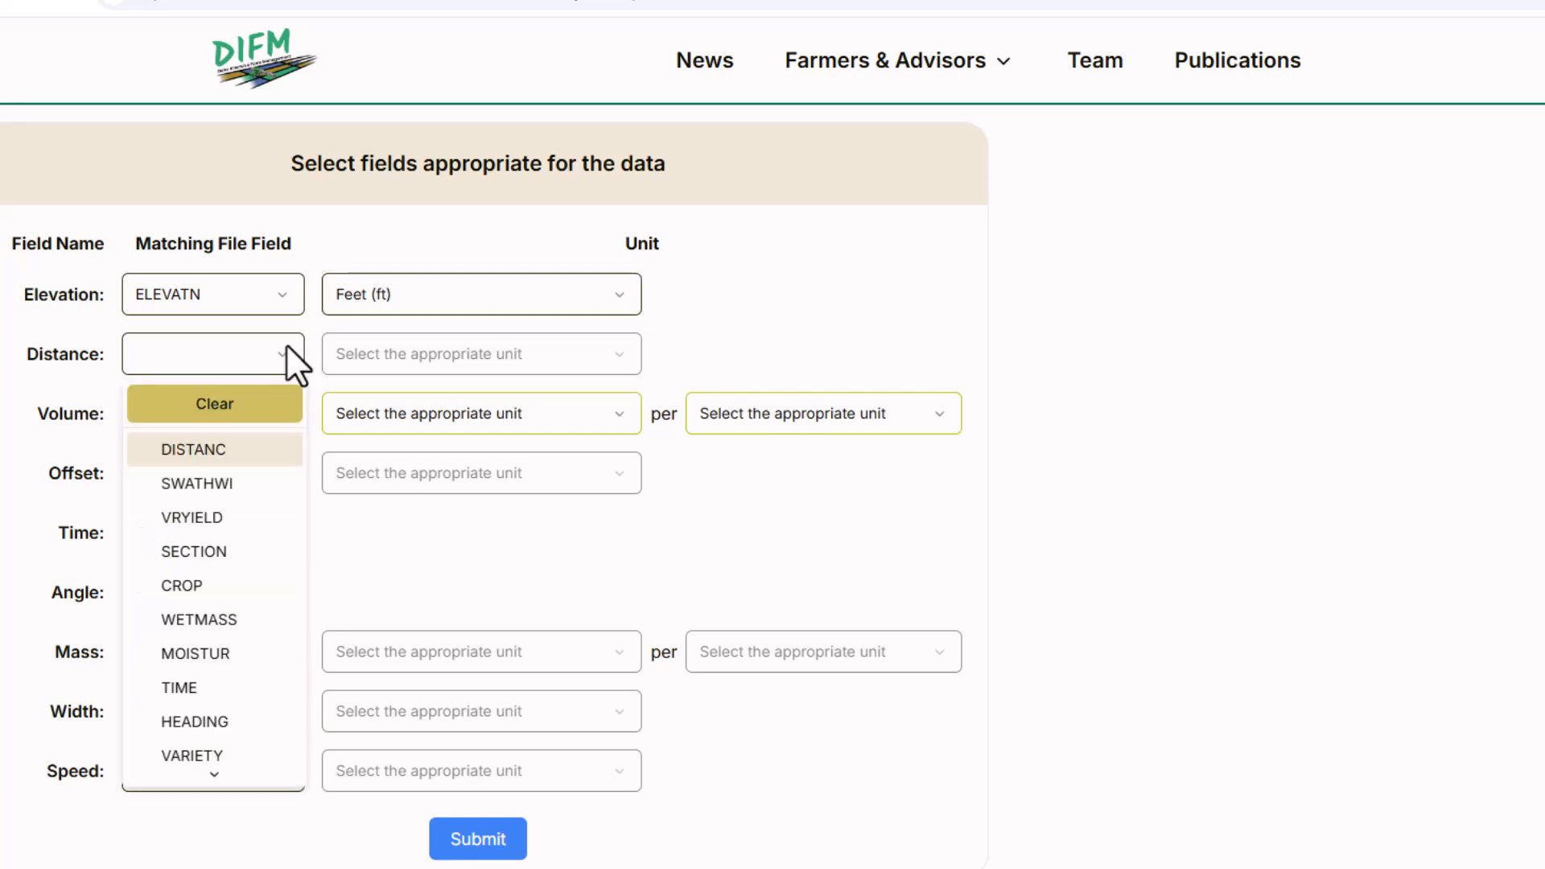
click(204, 445)
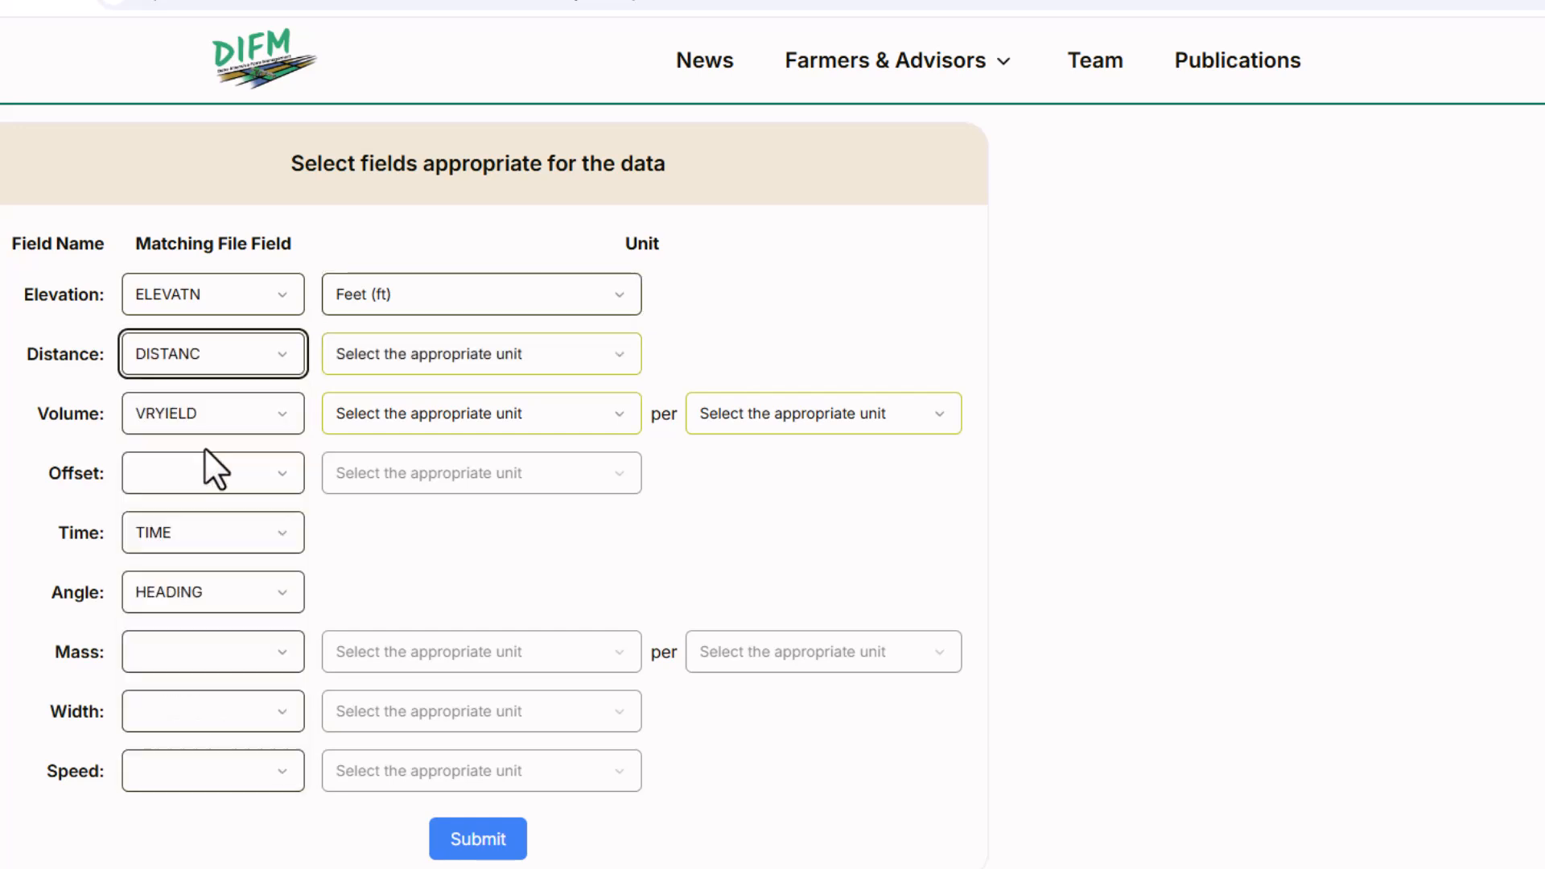
click(373, 354)
click(403, 475)
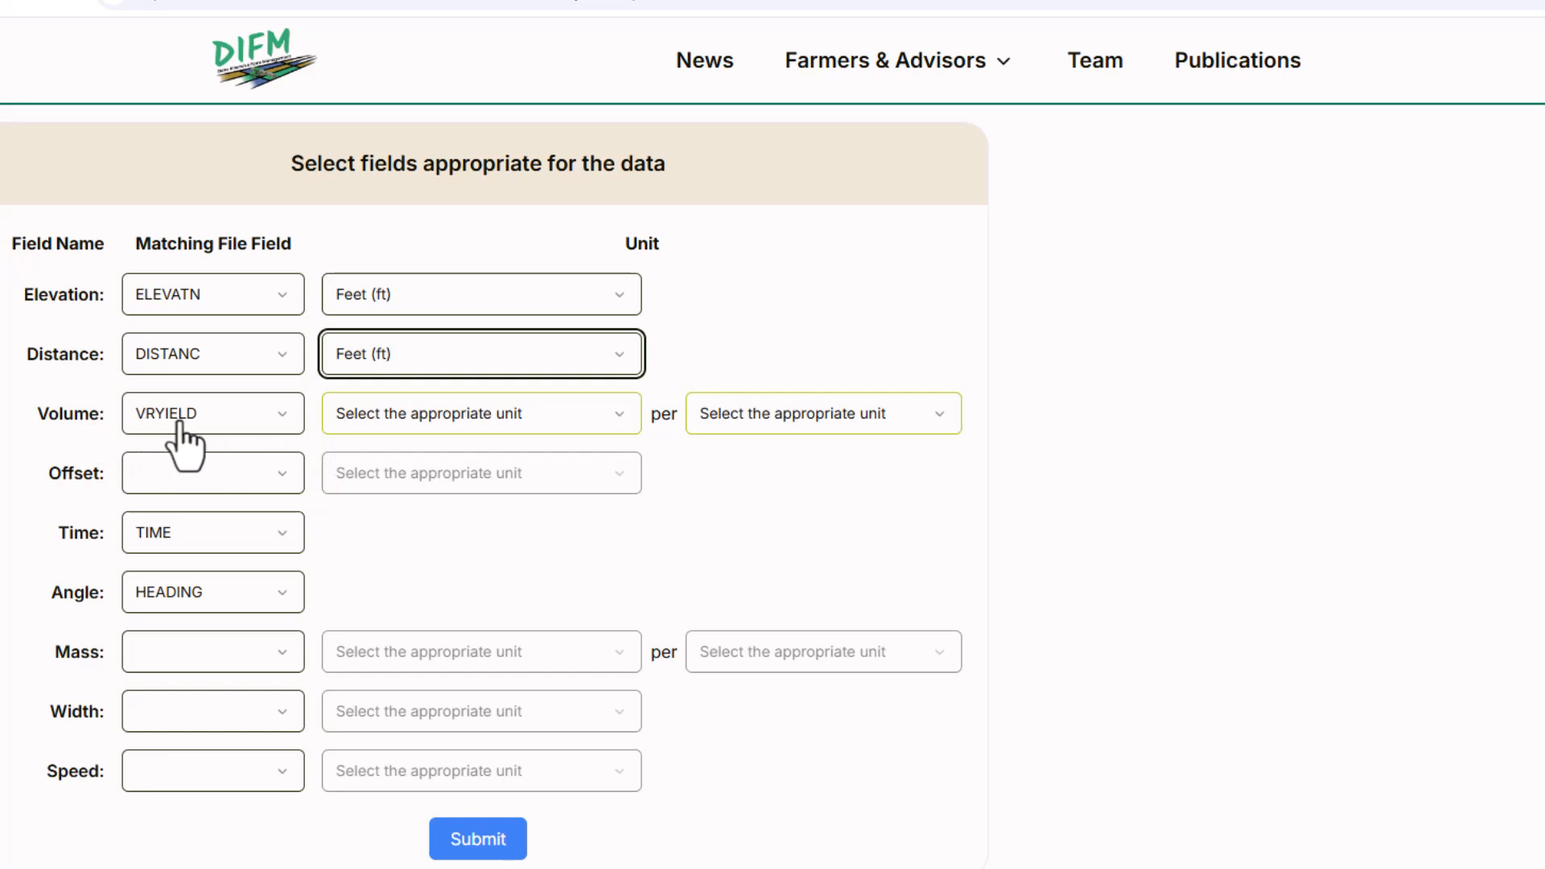
Set the unit of the yield data's Volume field to bushels per acre.
click(402, 426)
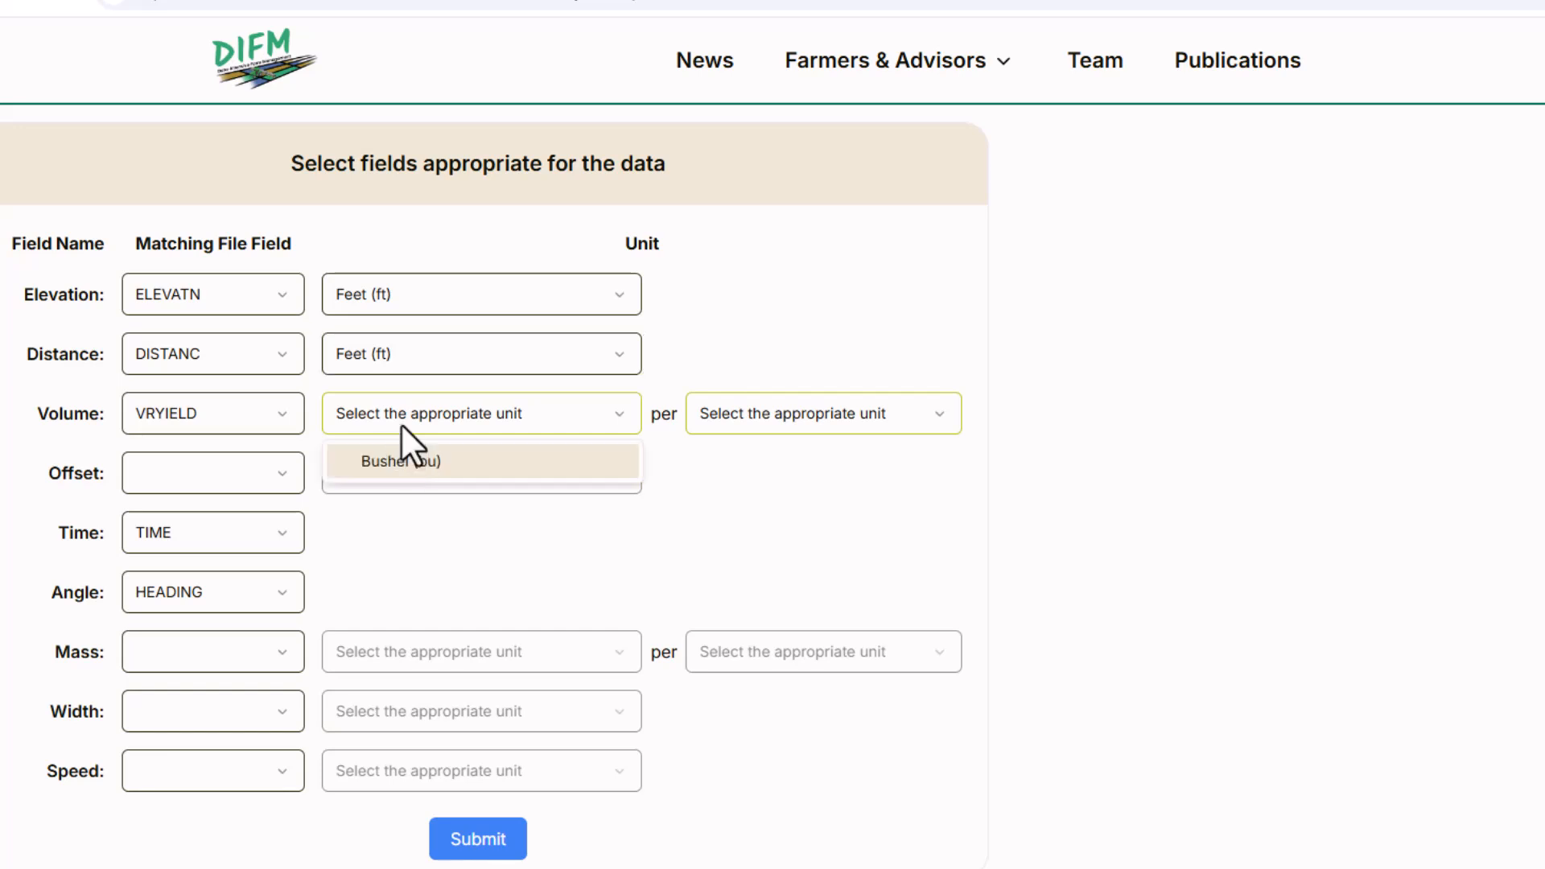
click(409, 461)
click(741, 414)
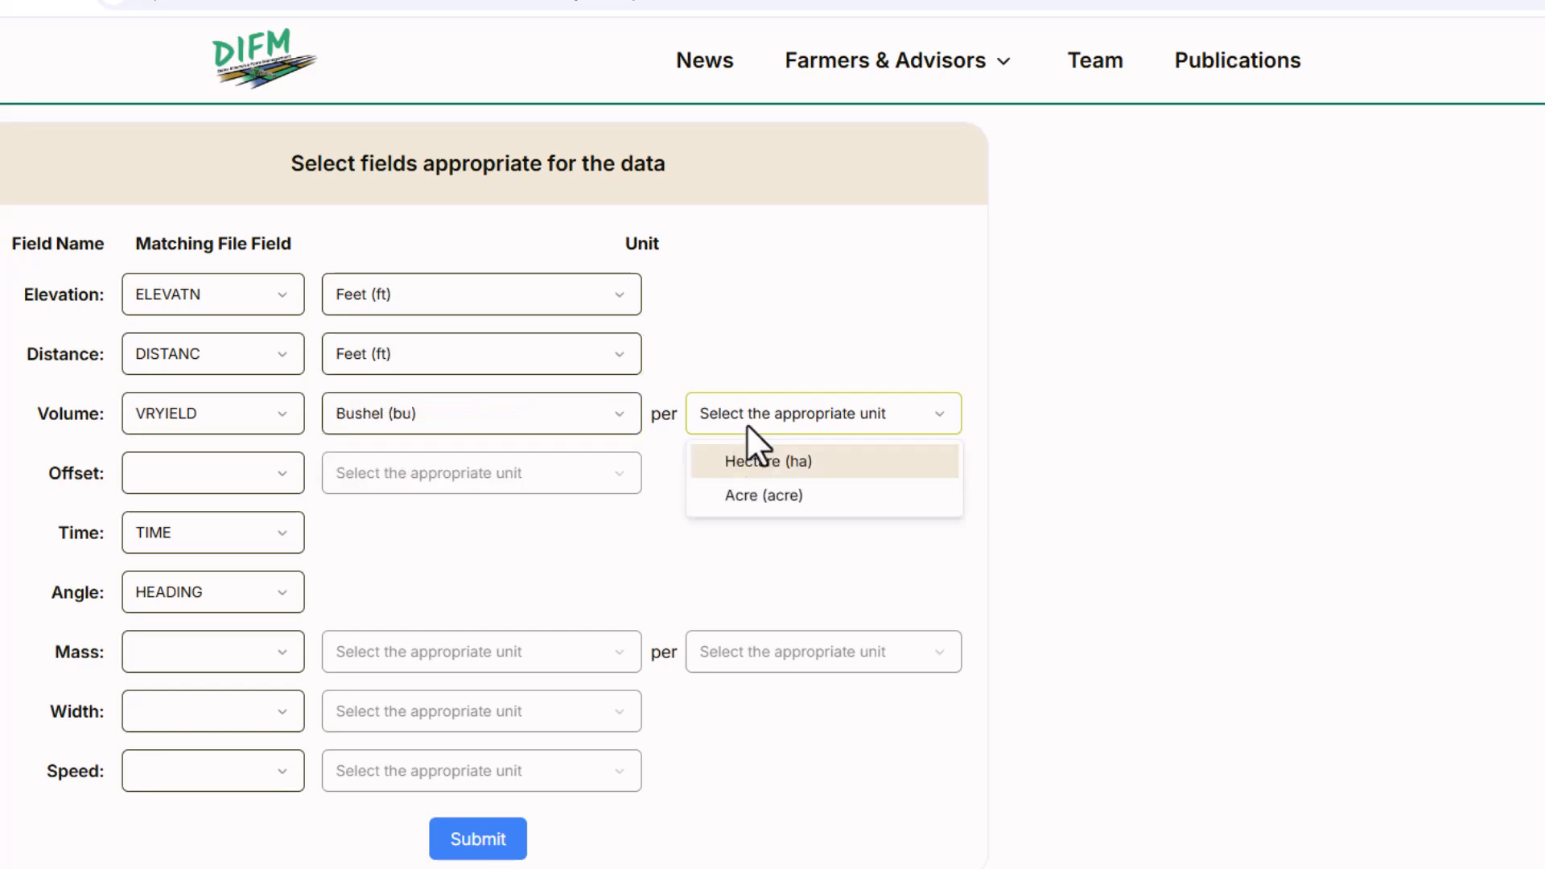
click(728, 493)
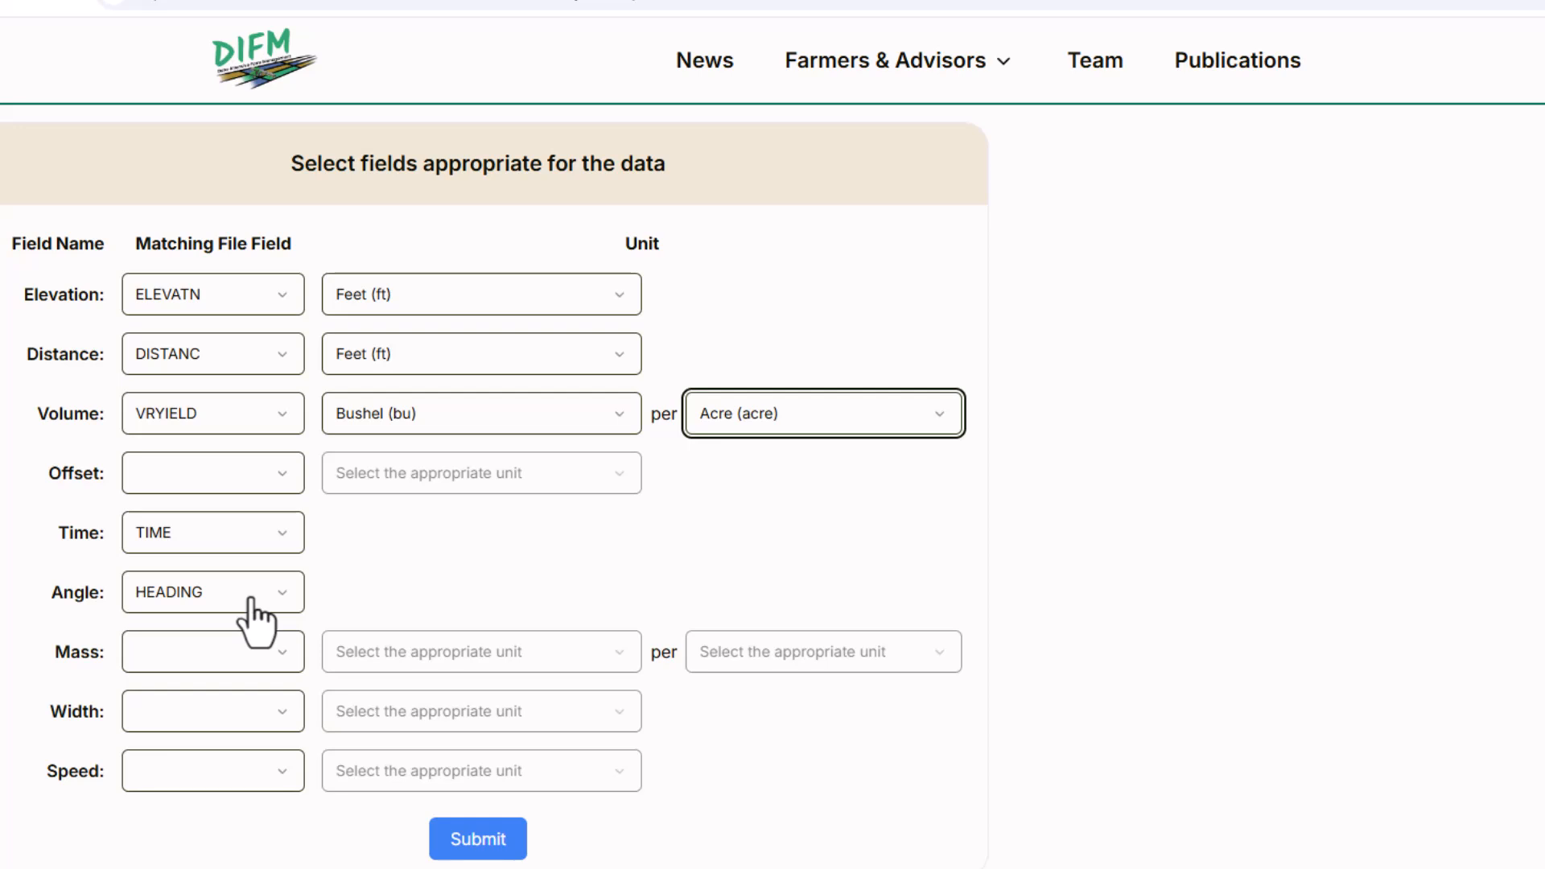
Leave Mass unmatched and match the yield data's Width to the SWATHWI file field in feet.
click(268, 668)
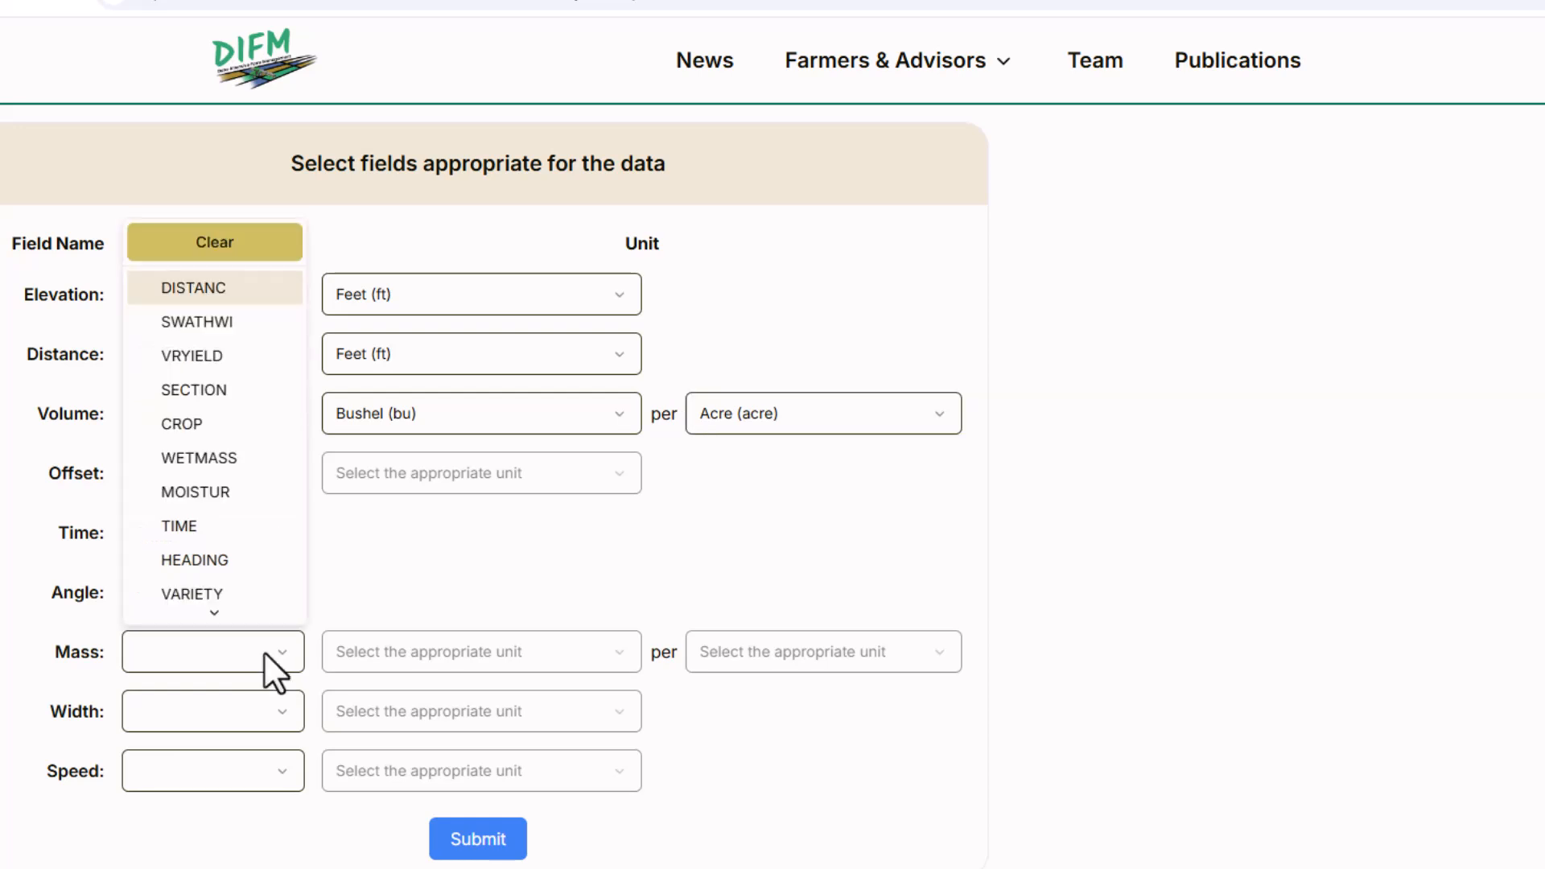
key(Escape)
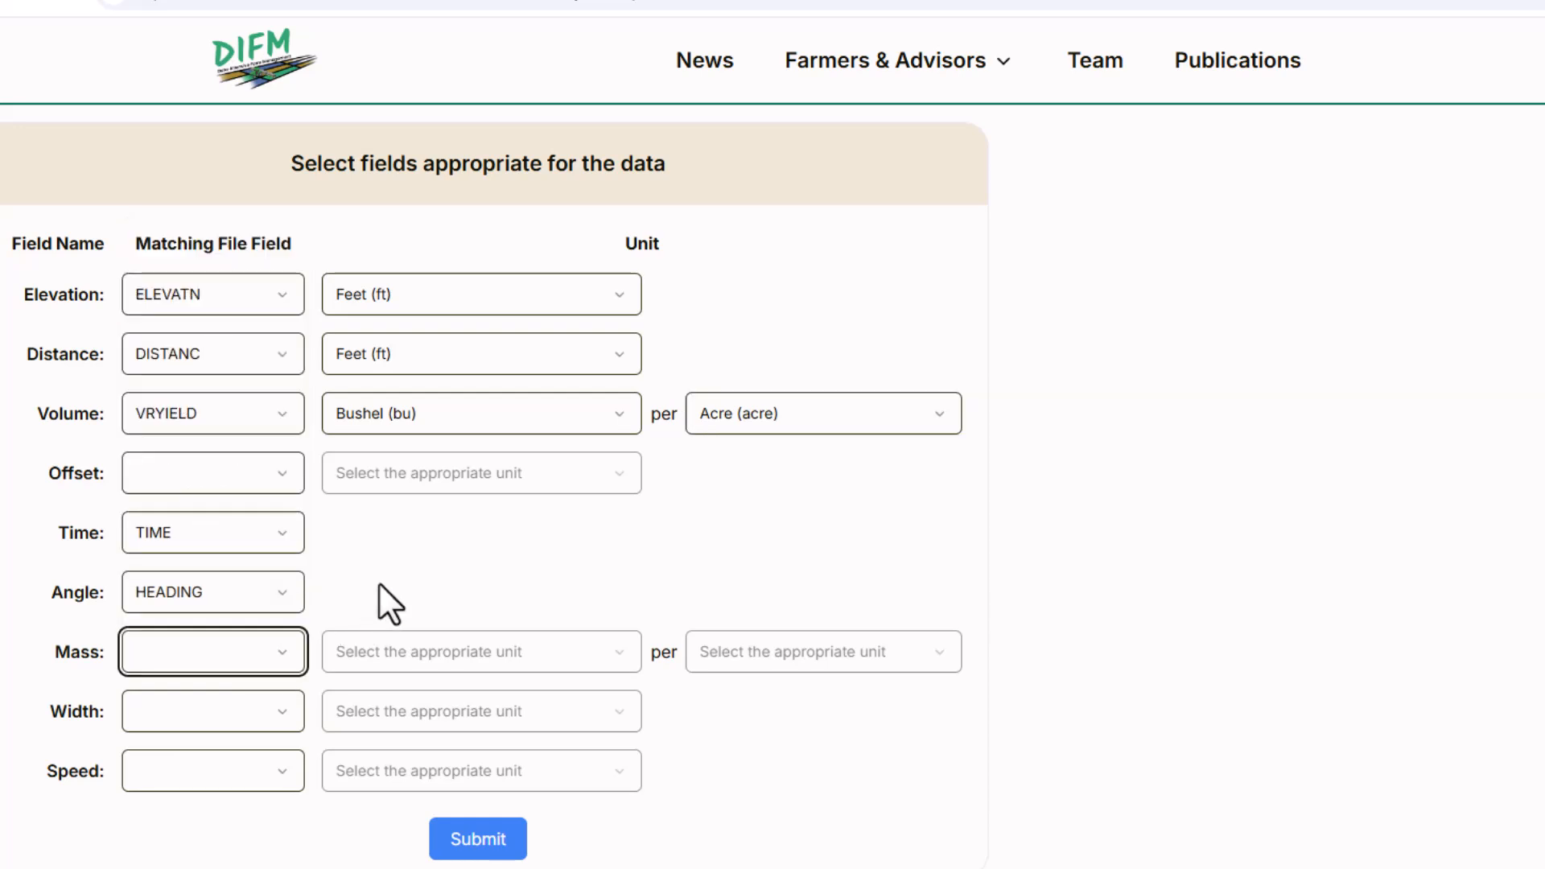
click(294, 706)
scroll(289, 661, down, 3)
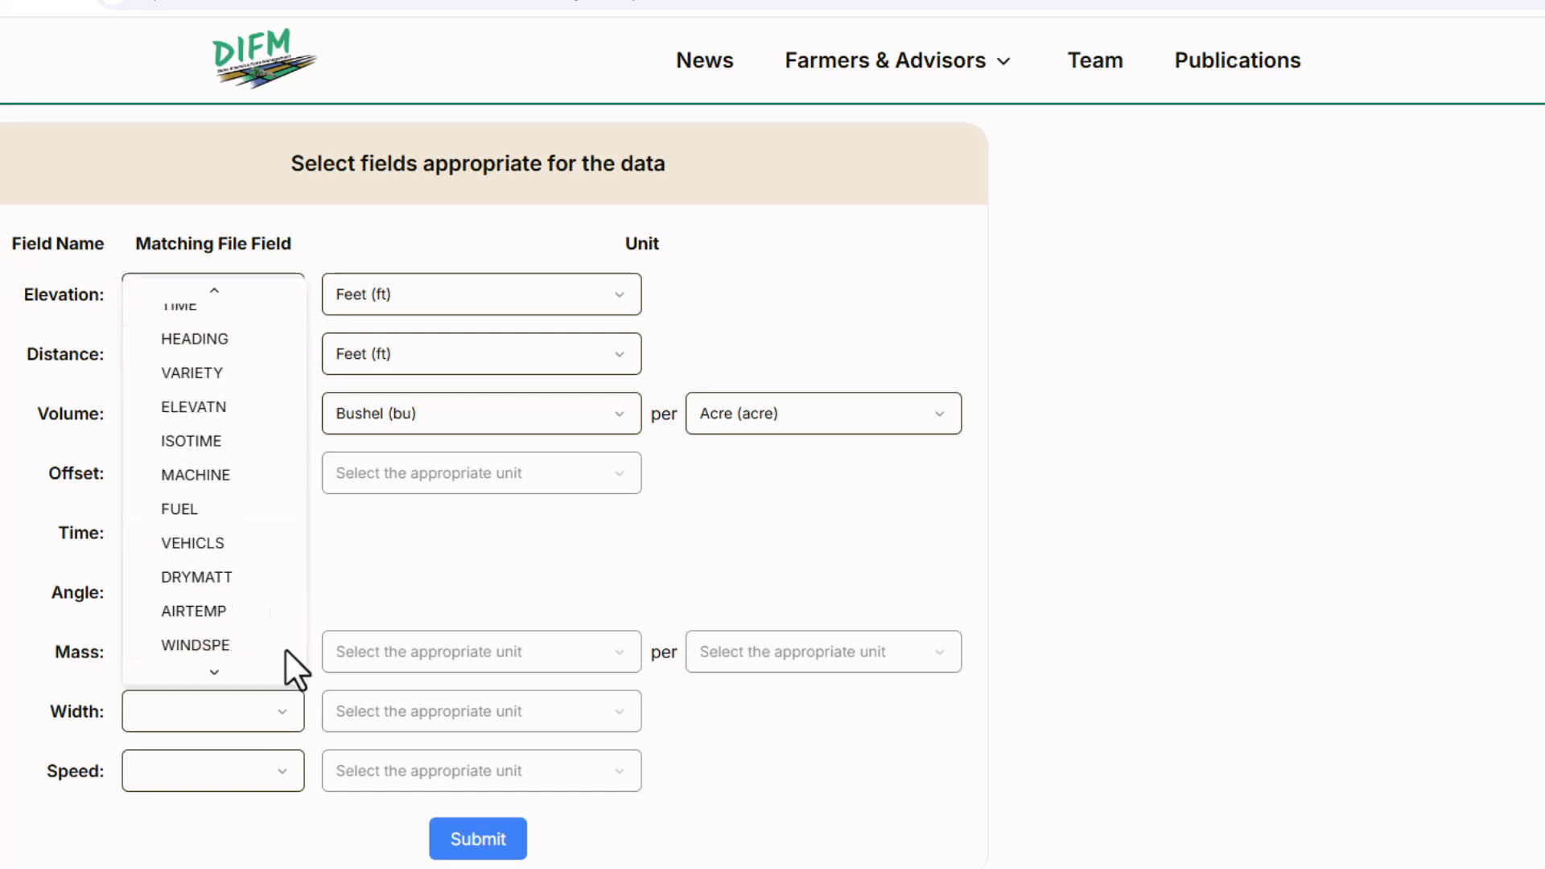
scroll(272, 500, up, 2)
scroll(272, 499, up, 2)
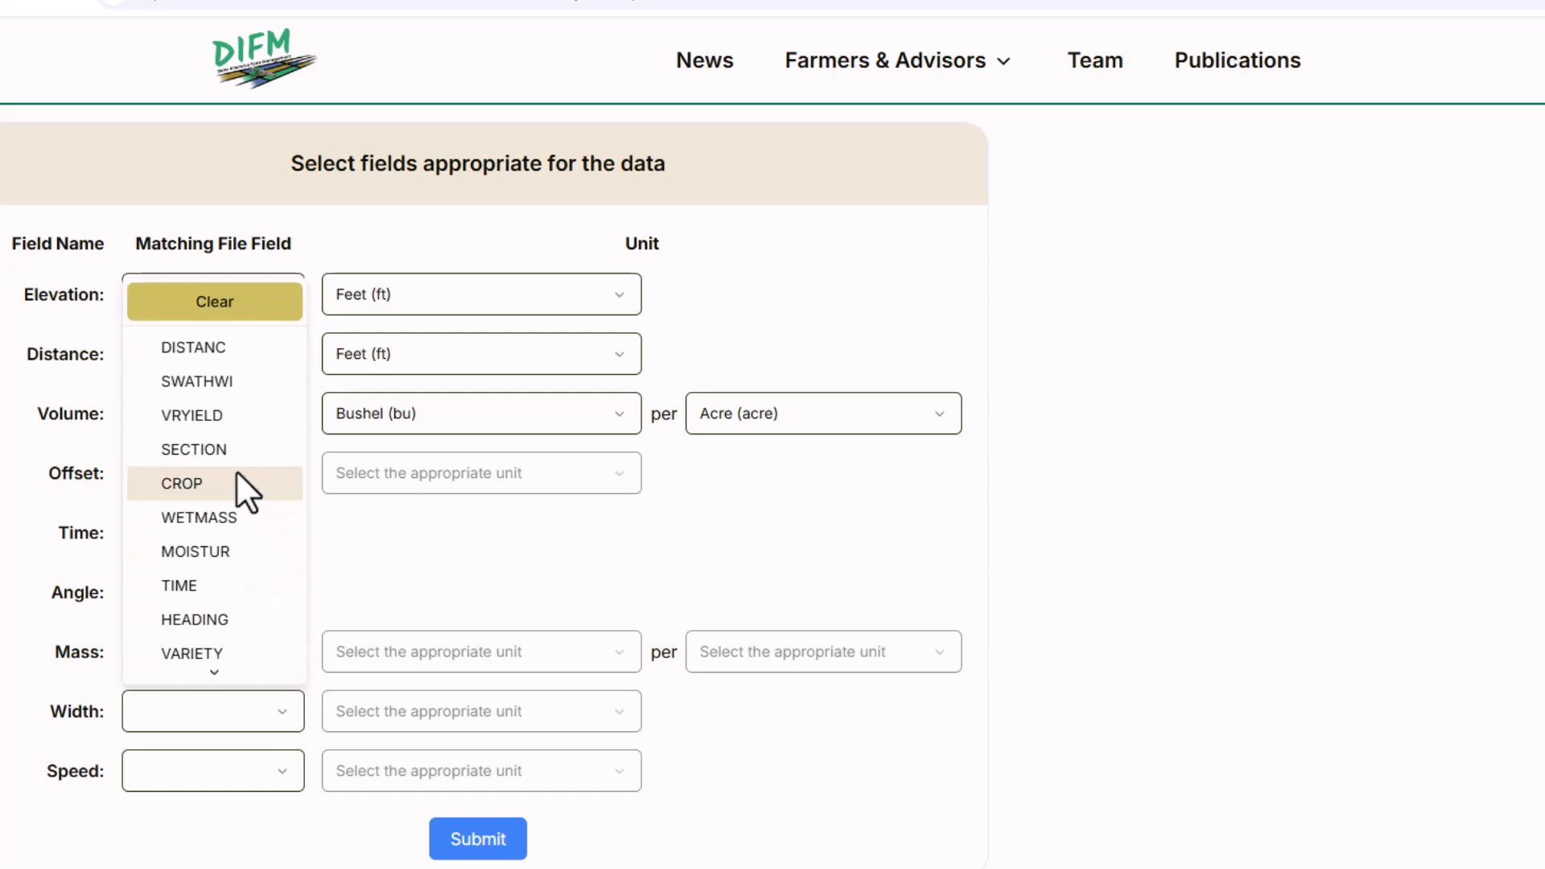
click(201, 382)
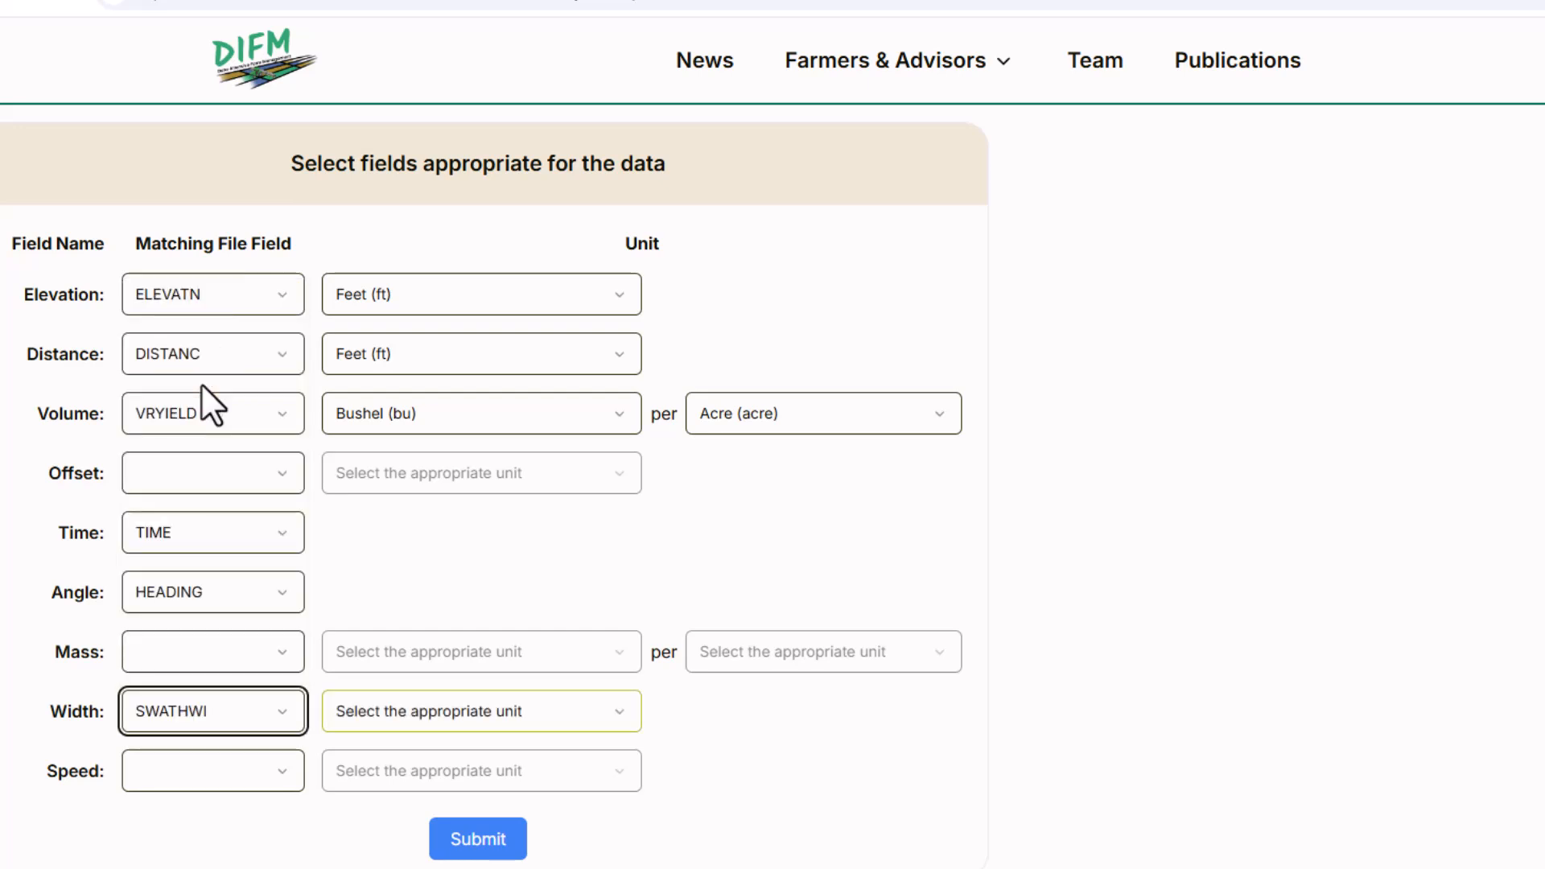
click(427, 708)
click(409, 828)
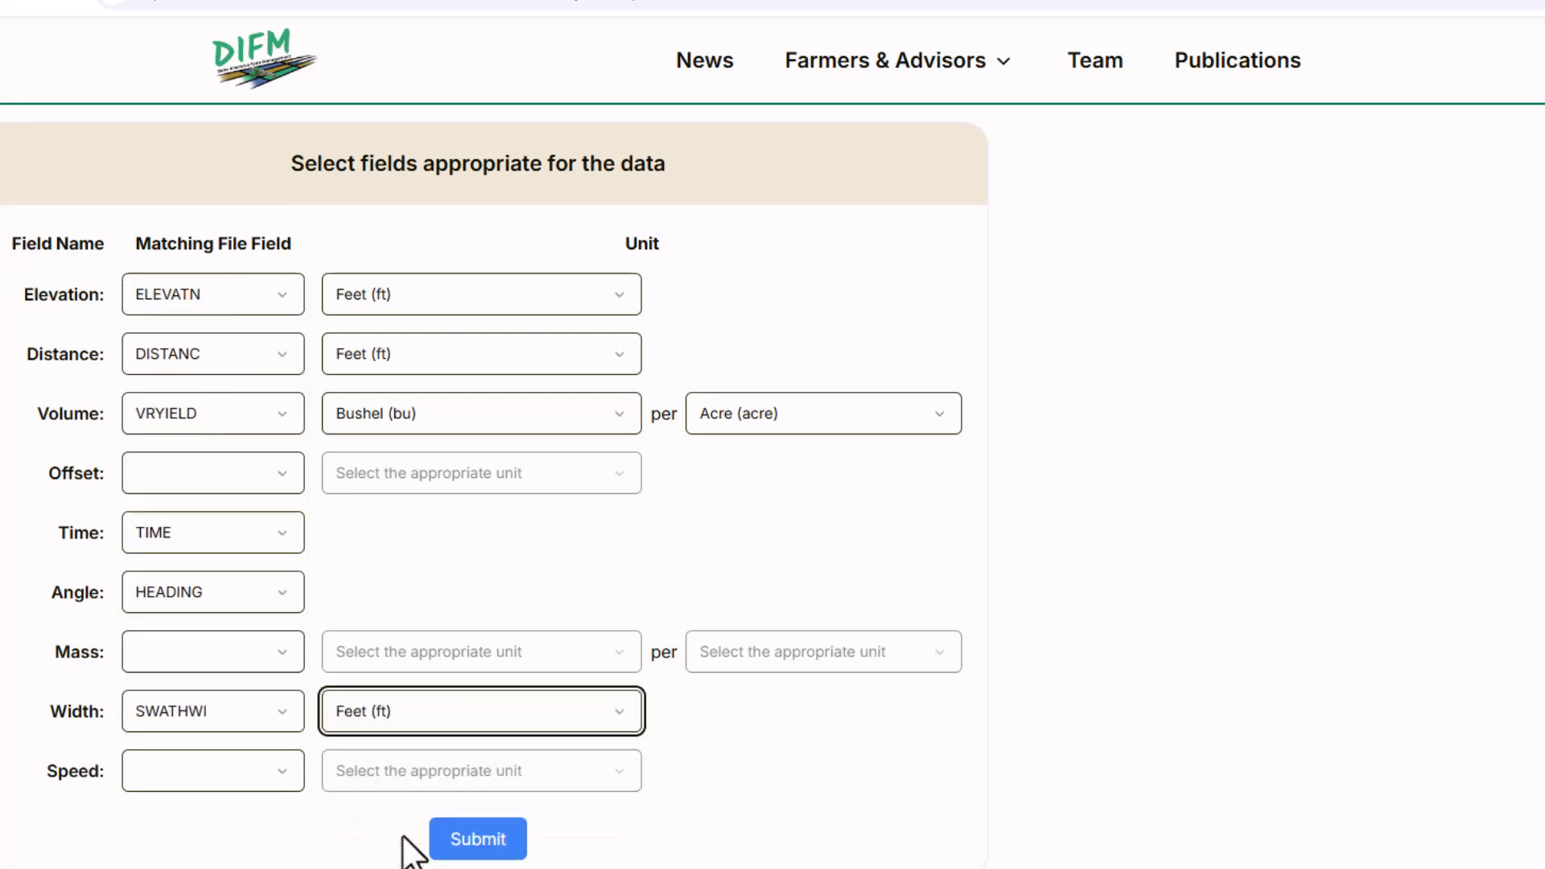
Match Speed to the VEHICLS file field in miles per hour and submit the Raw Yield feature definitions.
click(256, 769)
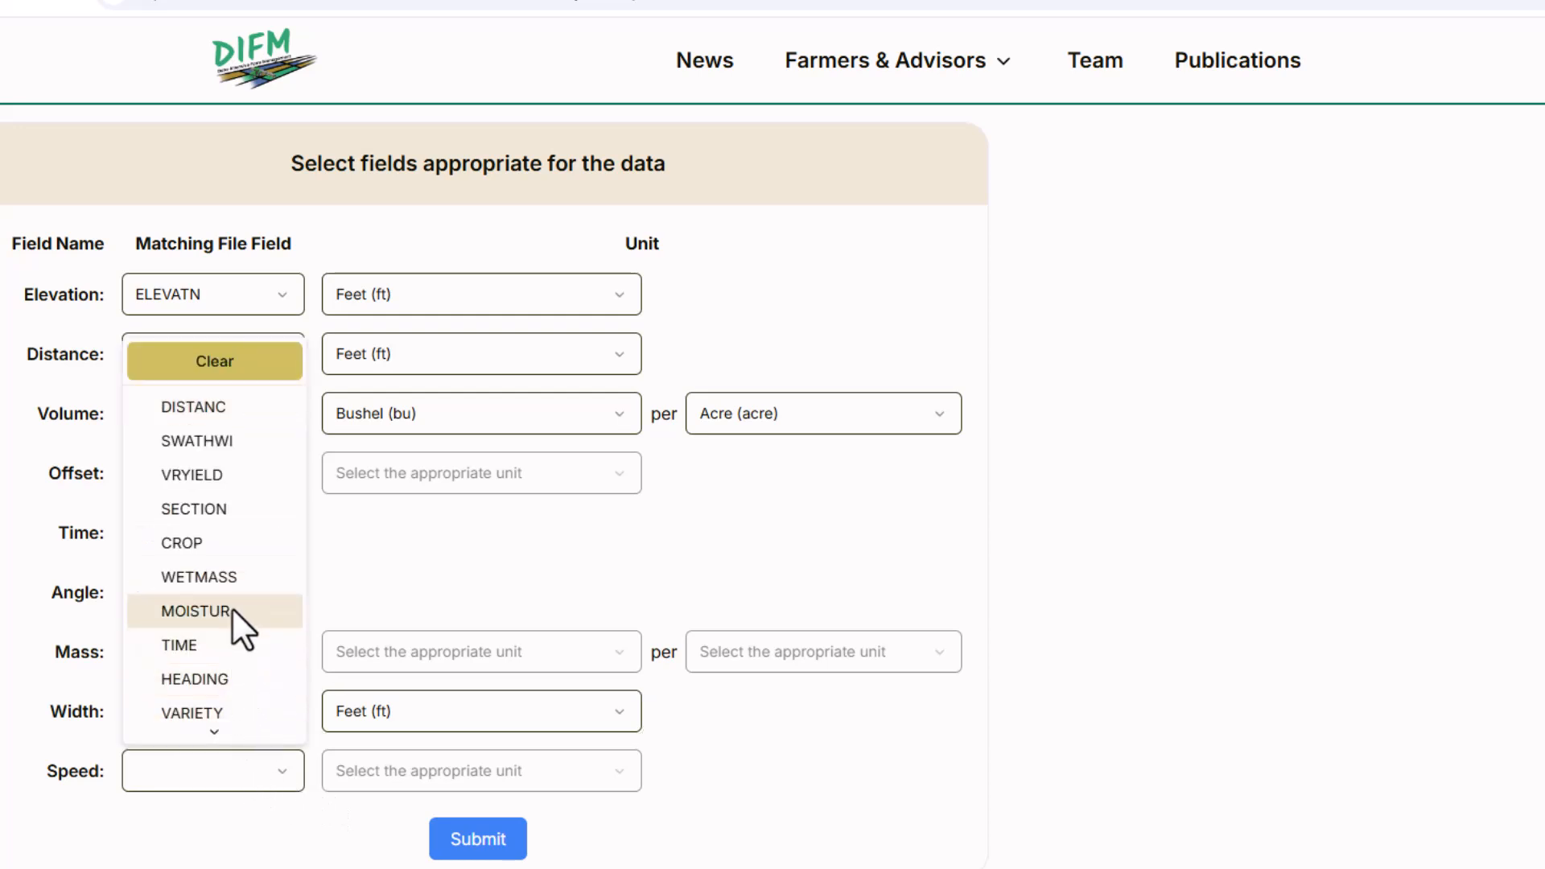
scroll(232, 606, down, 5)
scroll(232, 641, up, 1)
scroll(232, 644, down, 2)
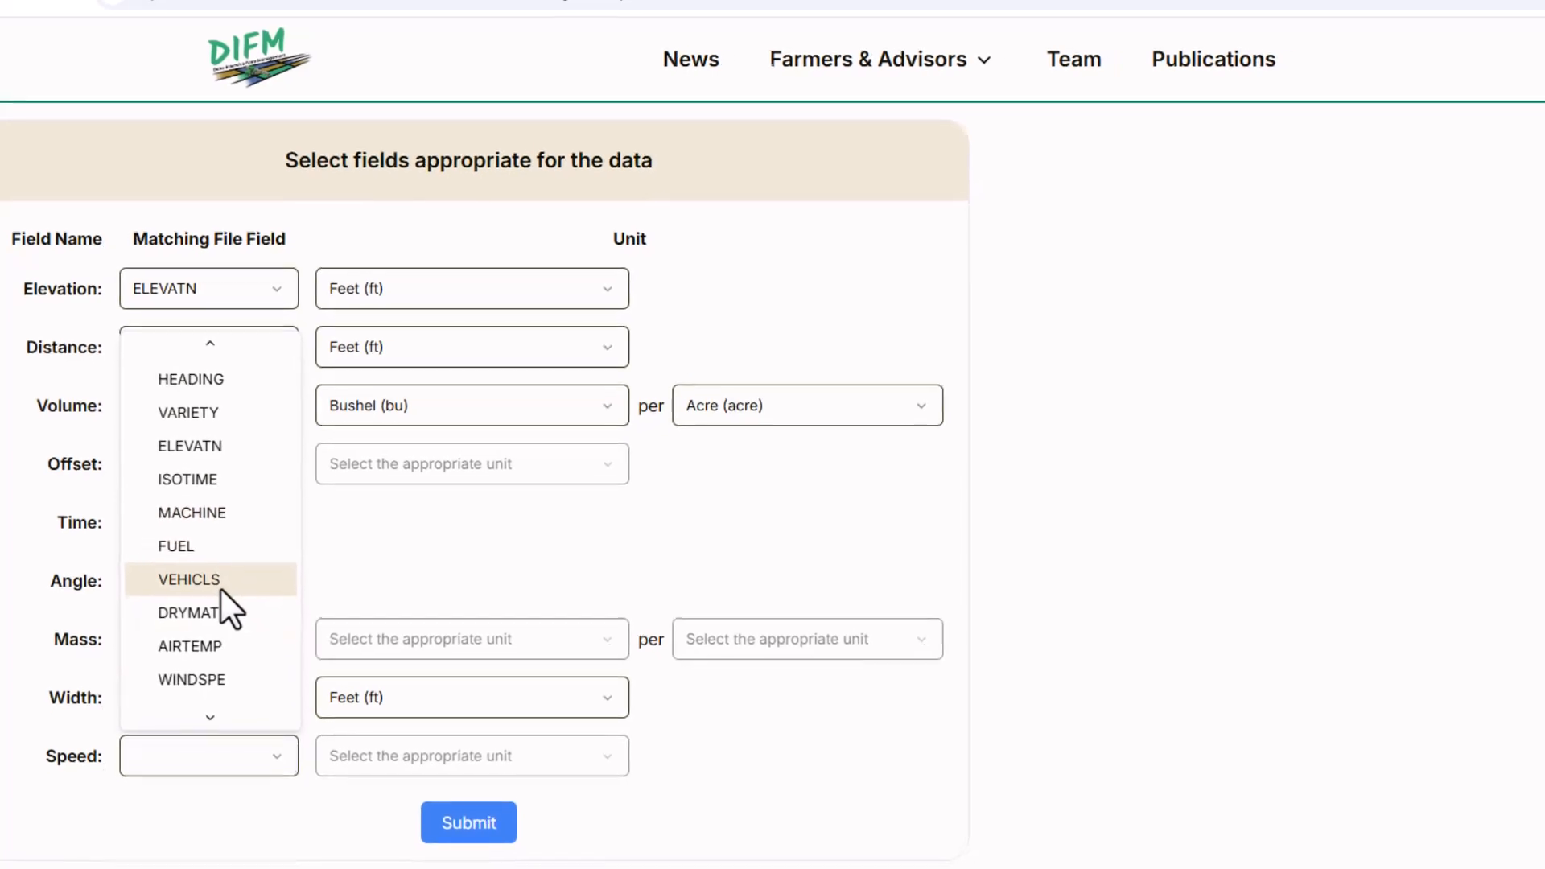
click(222, 592)
click(342, 760)
click(398, 868)
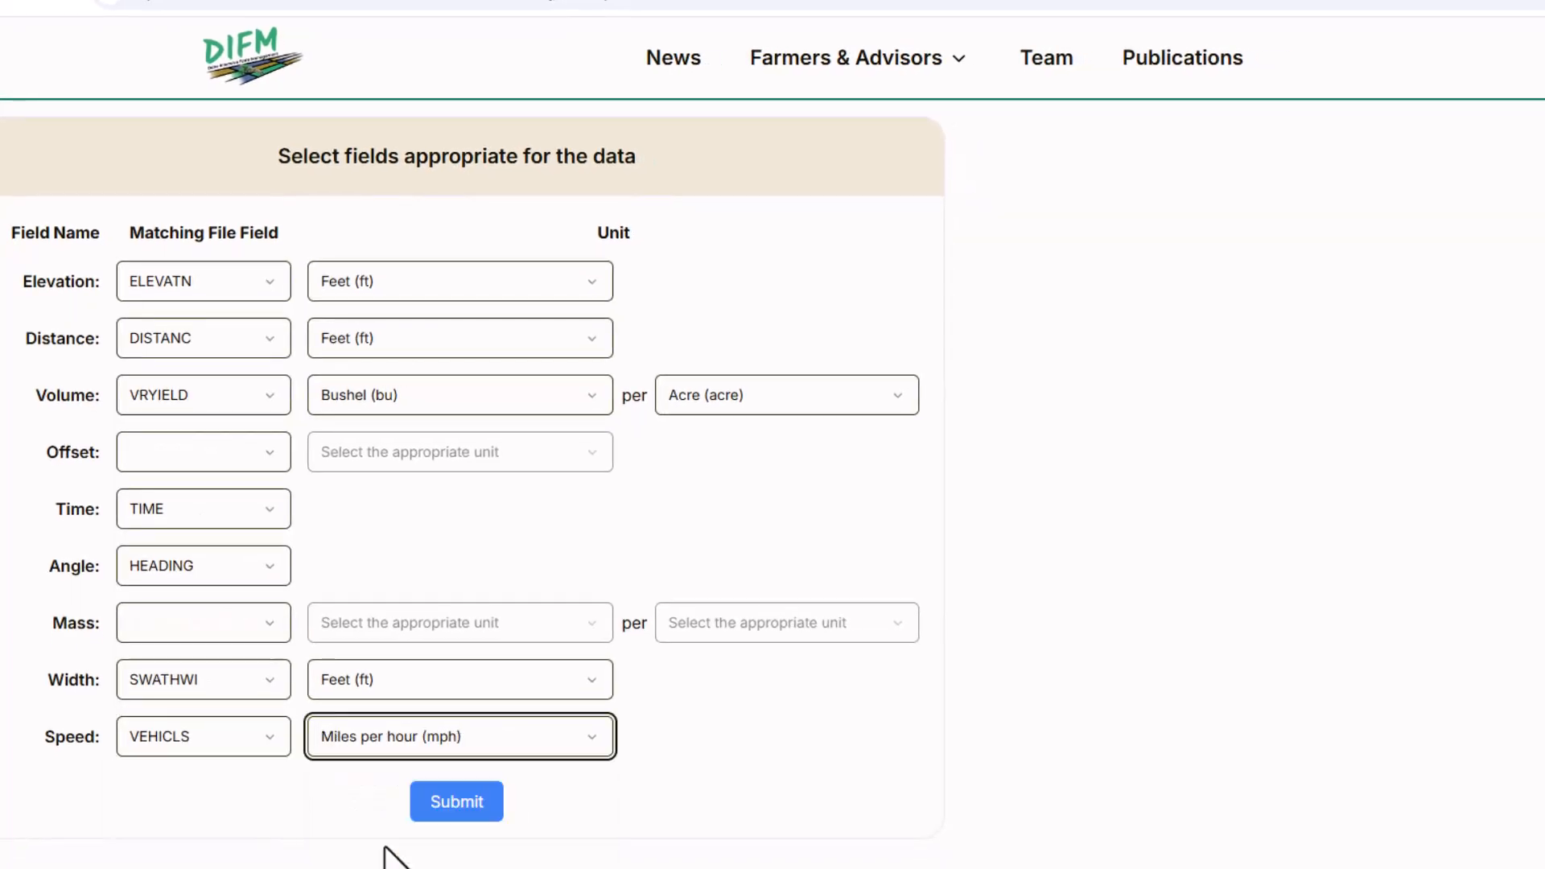
click(454, 805)
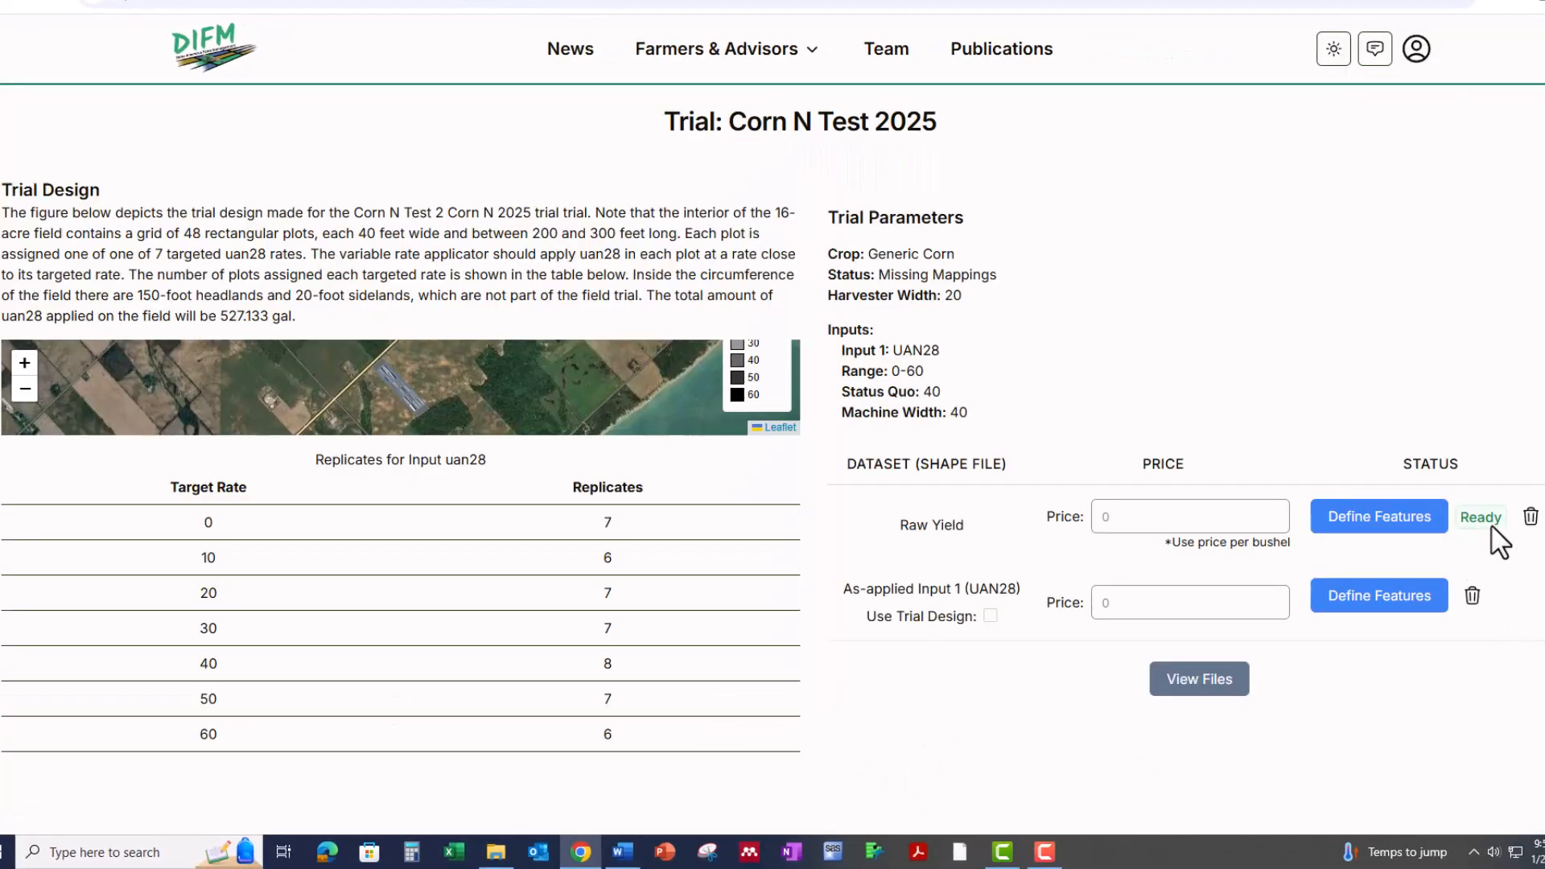
Open the feature definitions of the as-applied UAN28 data and match Distance to the DISTANC file field in feet.
click(1376, 605)
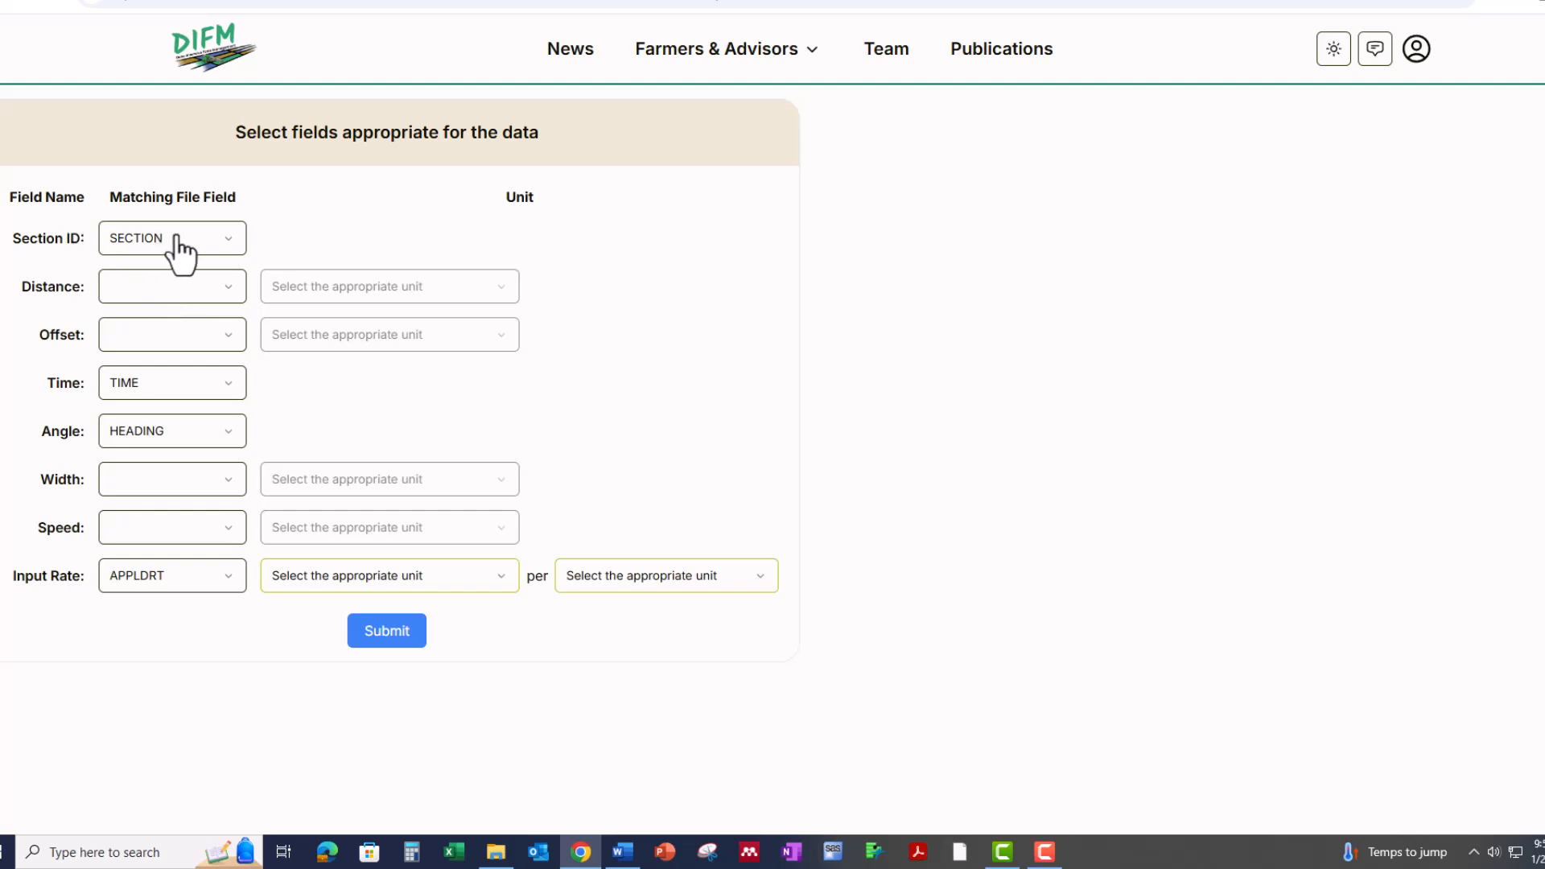
click(178, 281)
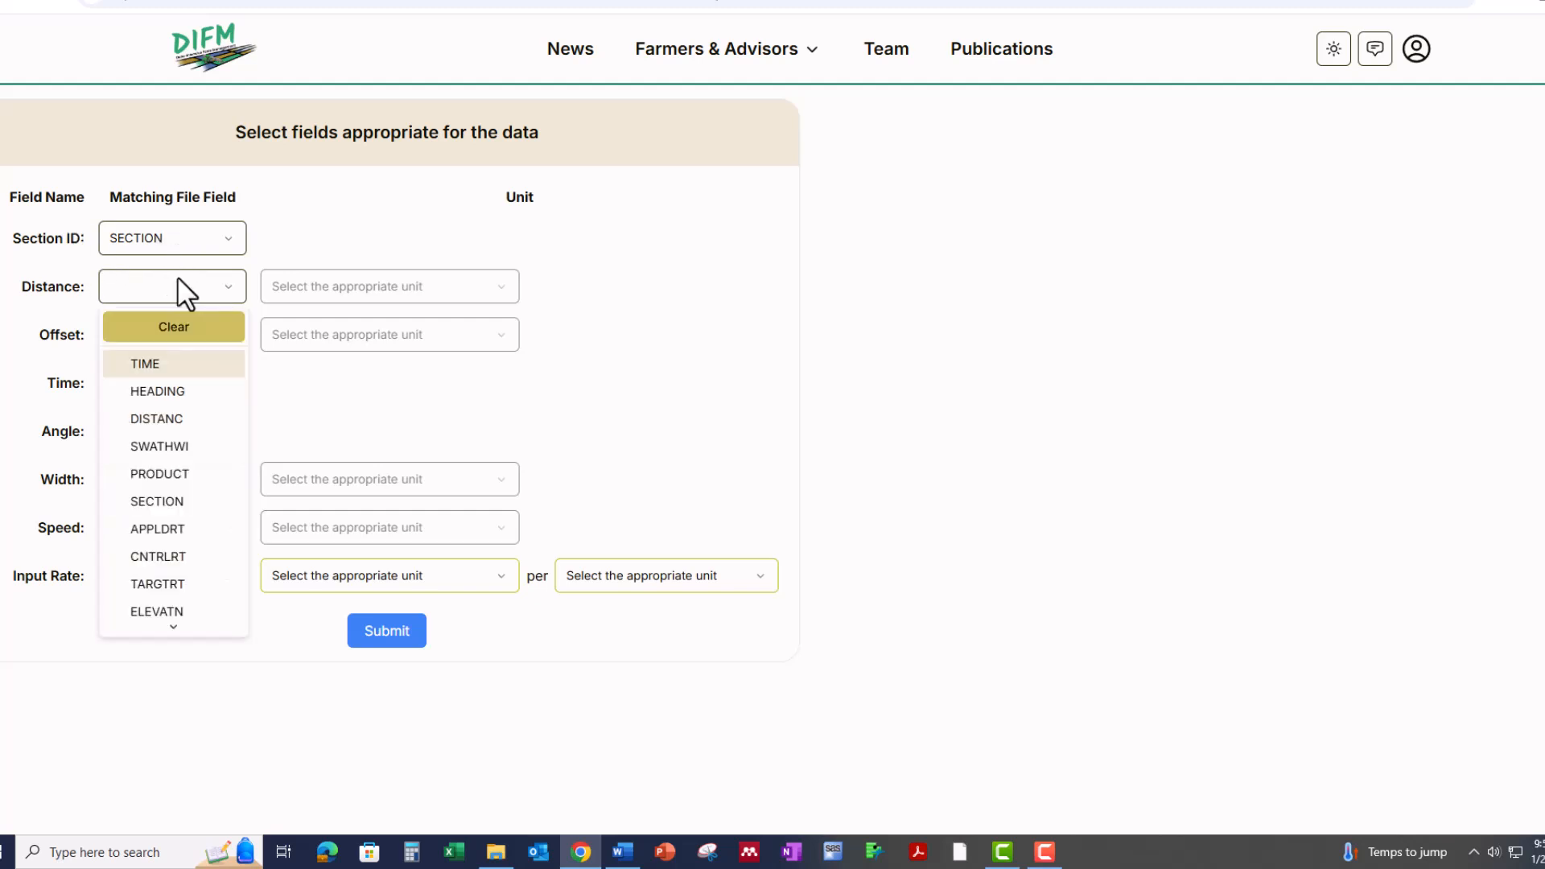
click(176, 422)
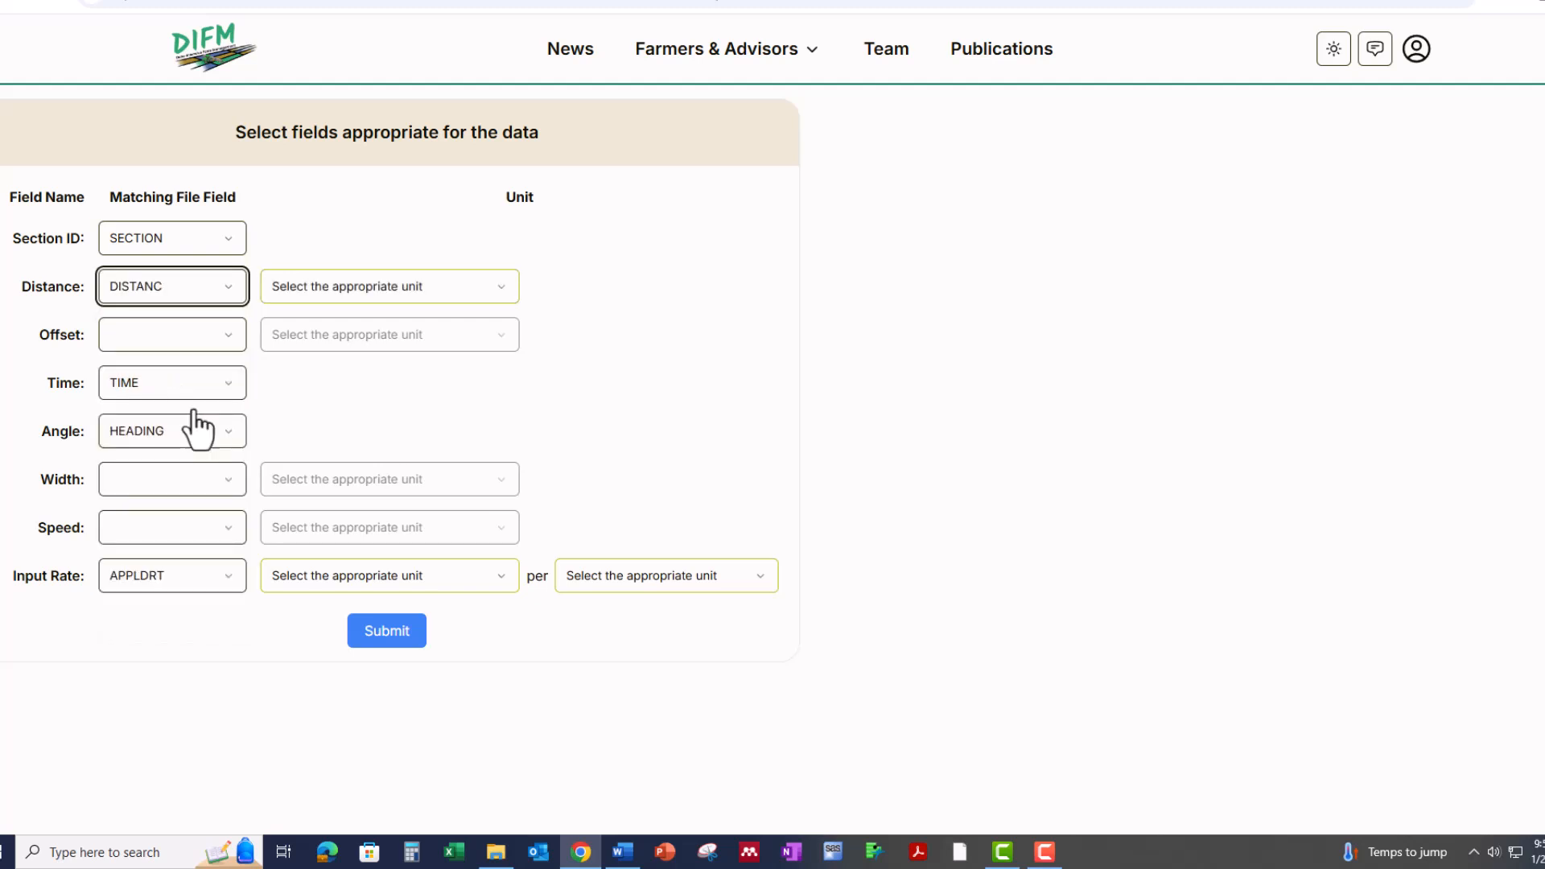
click(301, 299)
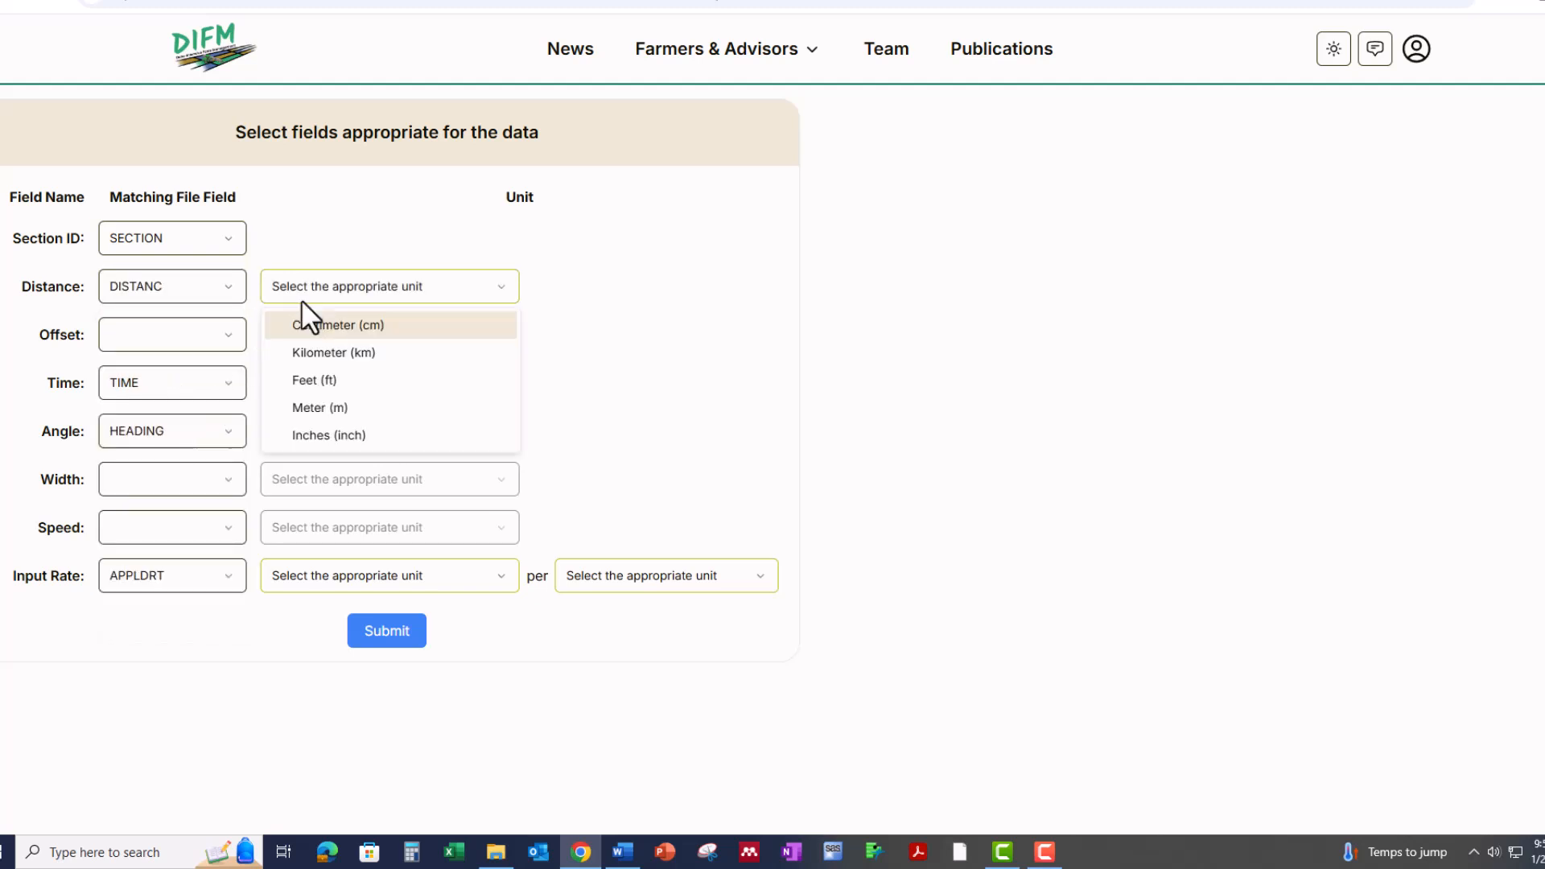
click(306, 375)
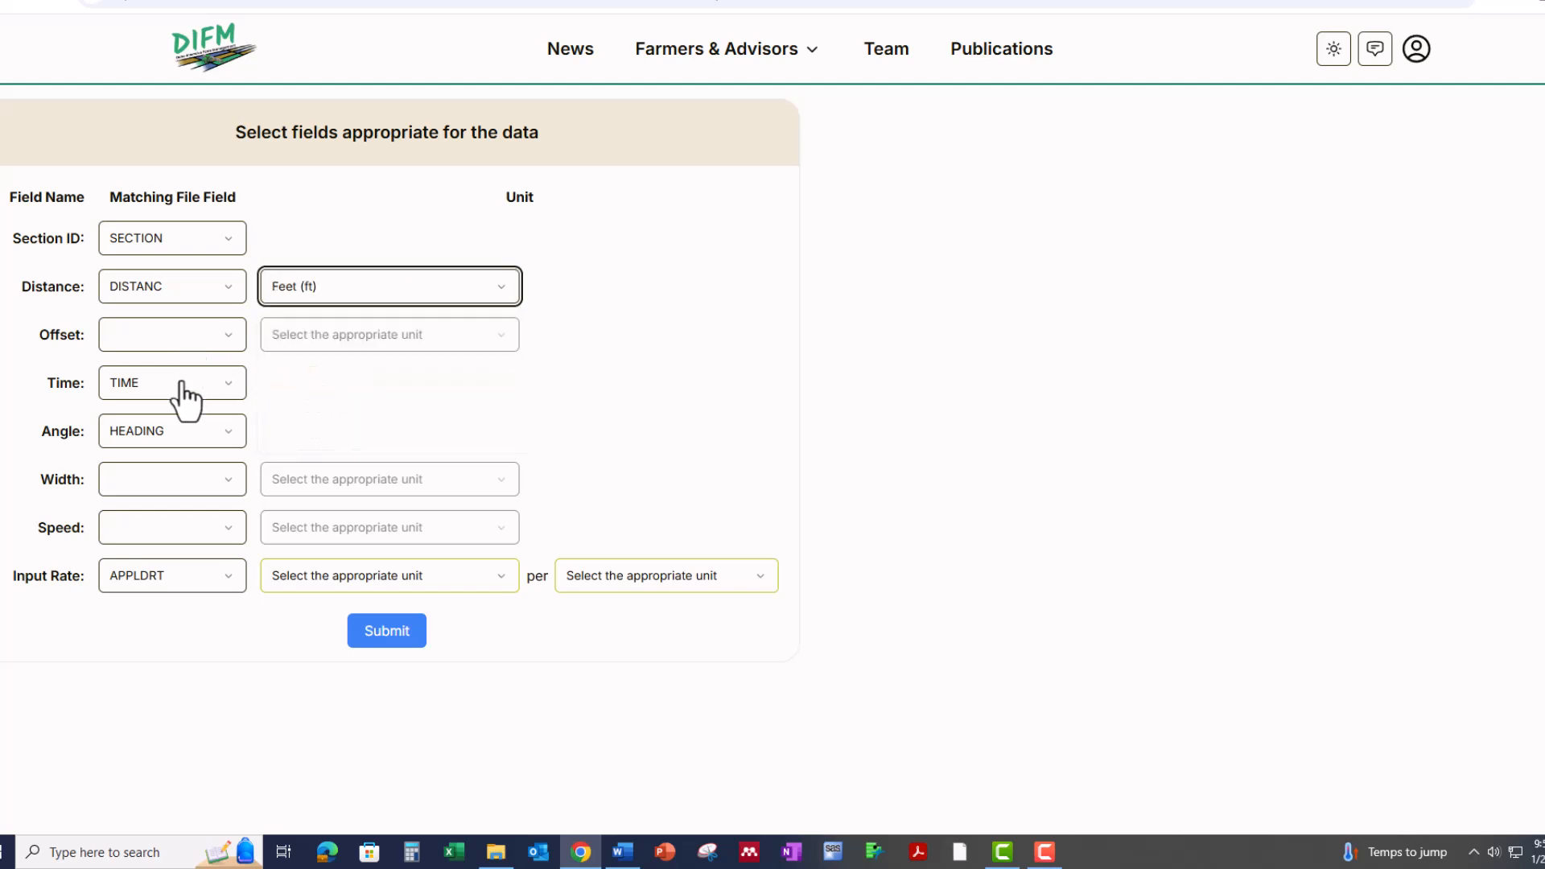
Match the as-applied data's Width to the SWATHWI file field with feet as its unit.
click(181, 480)
click(161, 268)
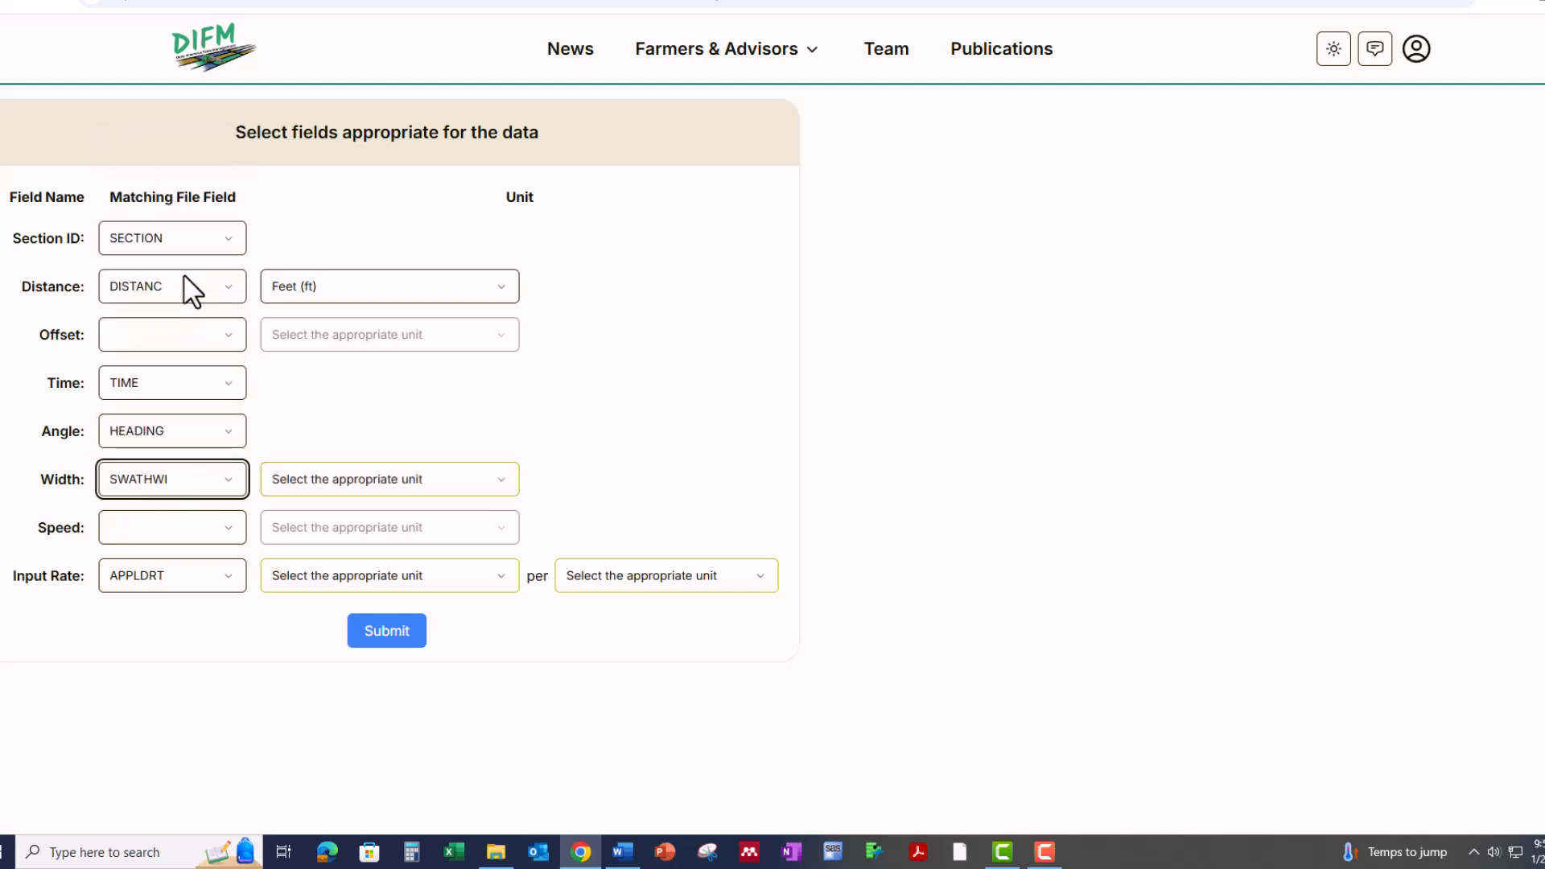
click(326, 480)
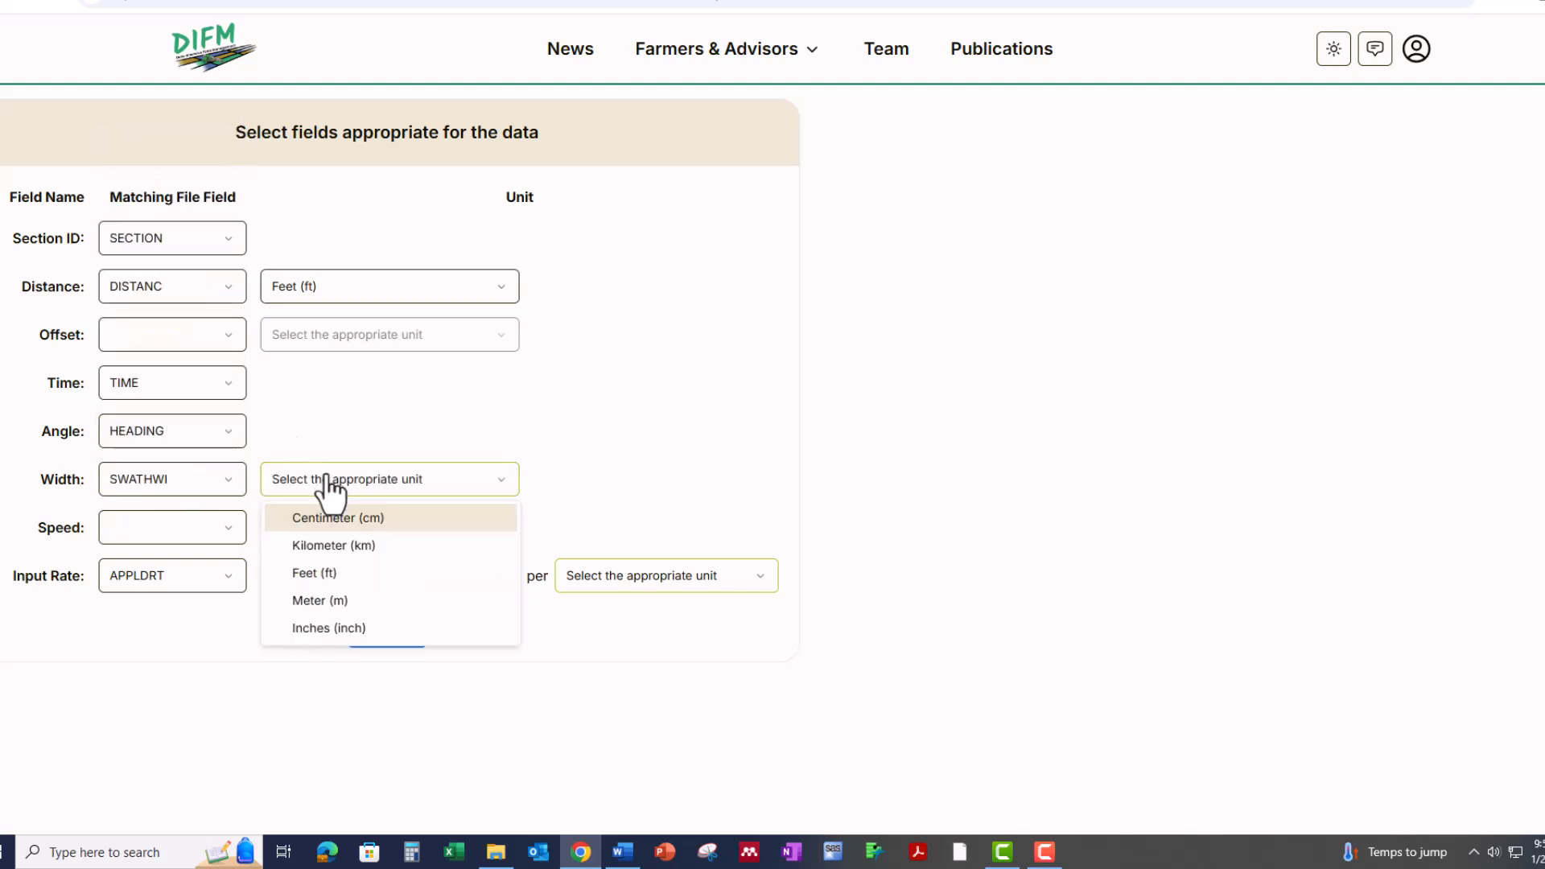
click(354, 573)
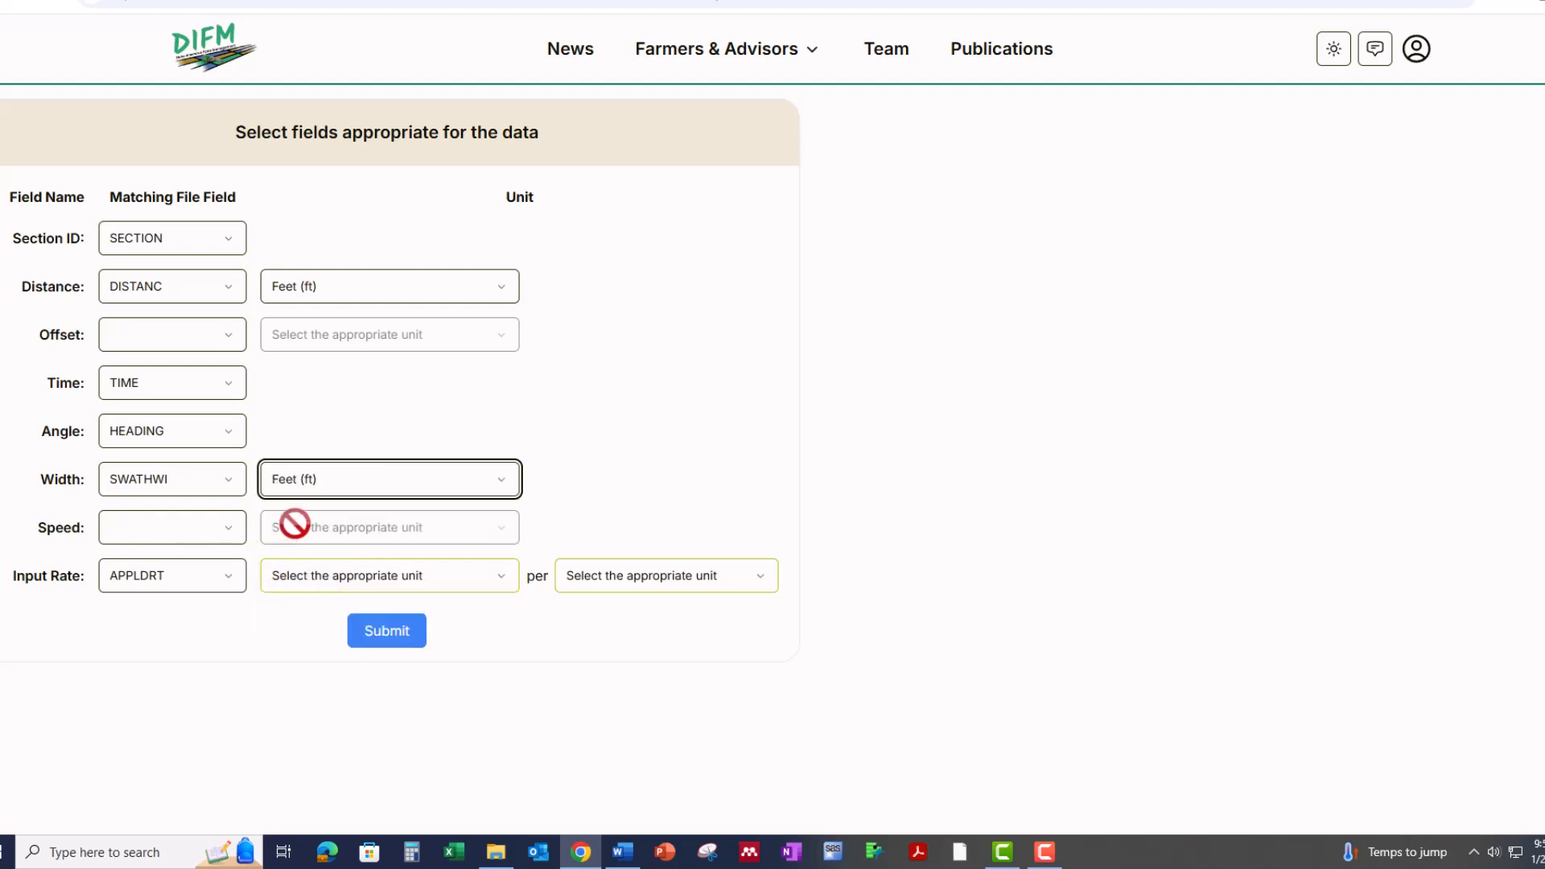
Match the as-applied data's Speed to the VEHICLS file field in miles per hour.
click(231, 531)
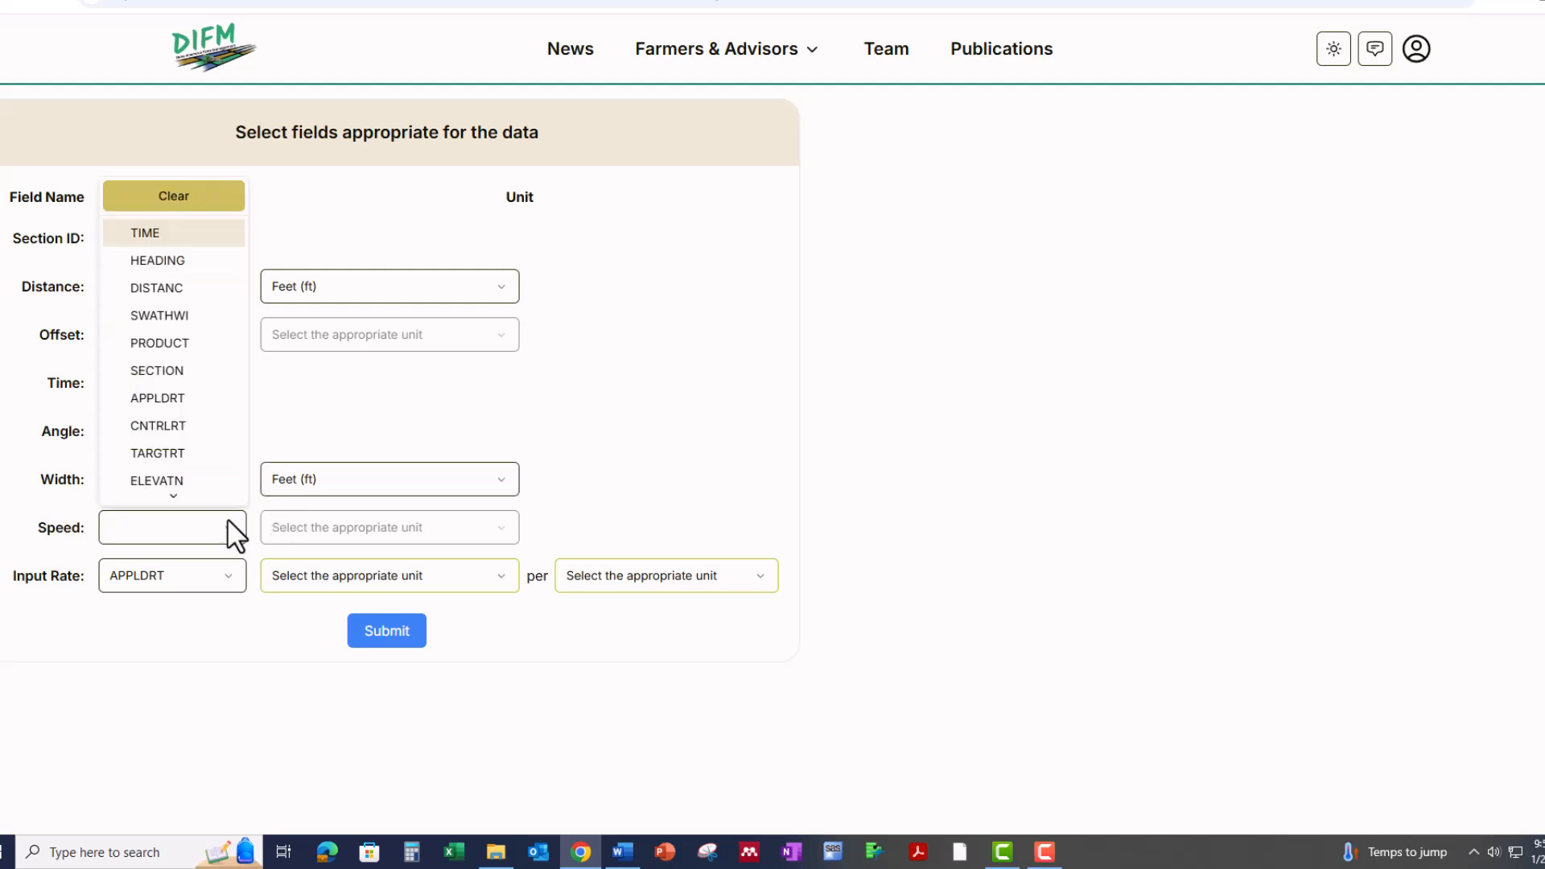
mouse_move(224, 493)
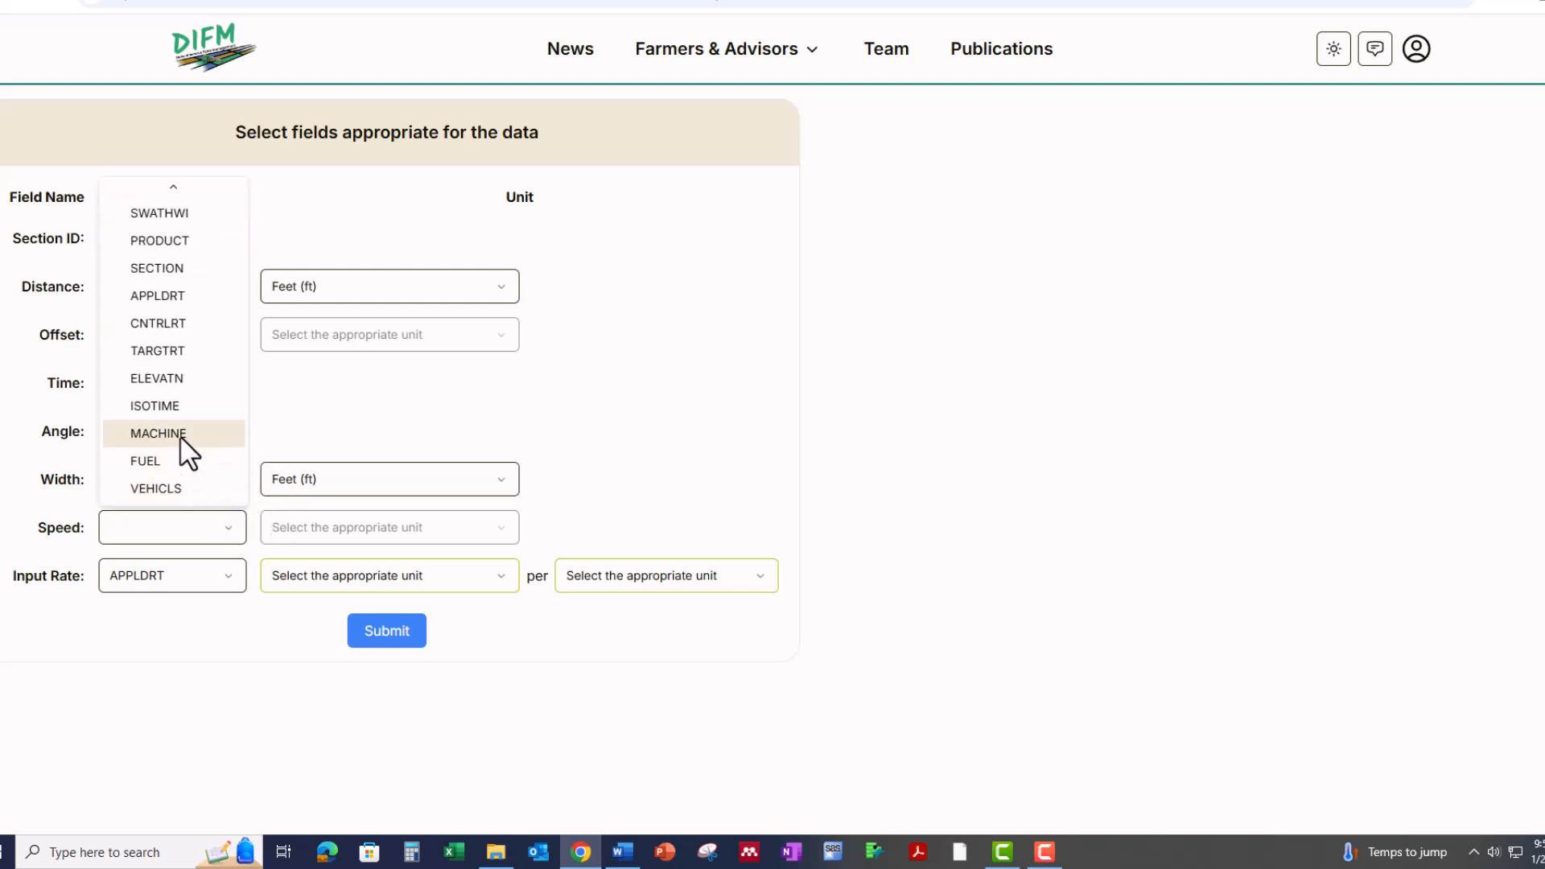
click(181, 488)
click(329, 533)
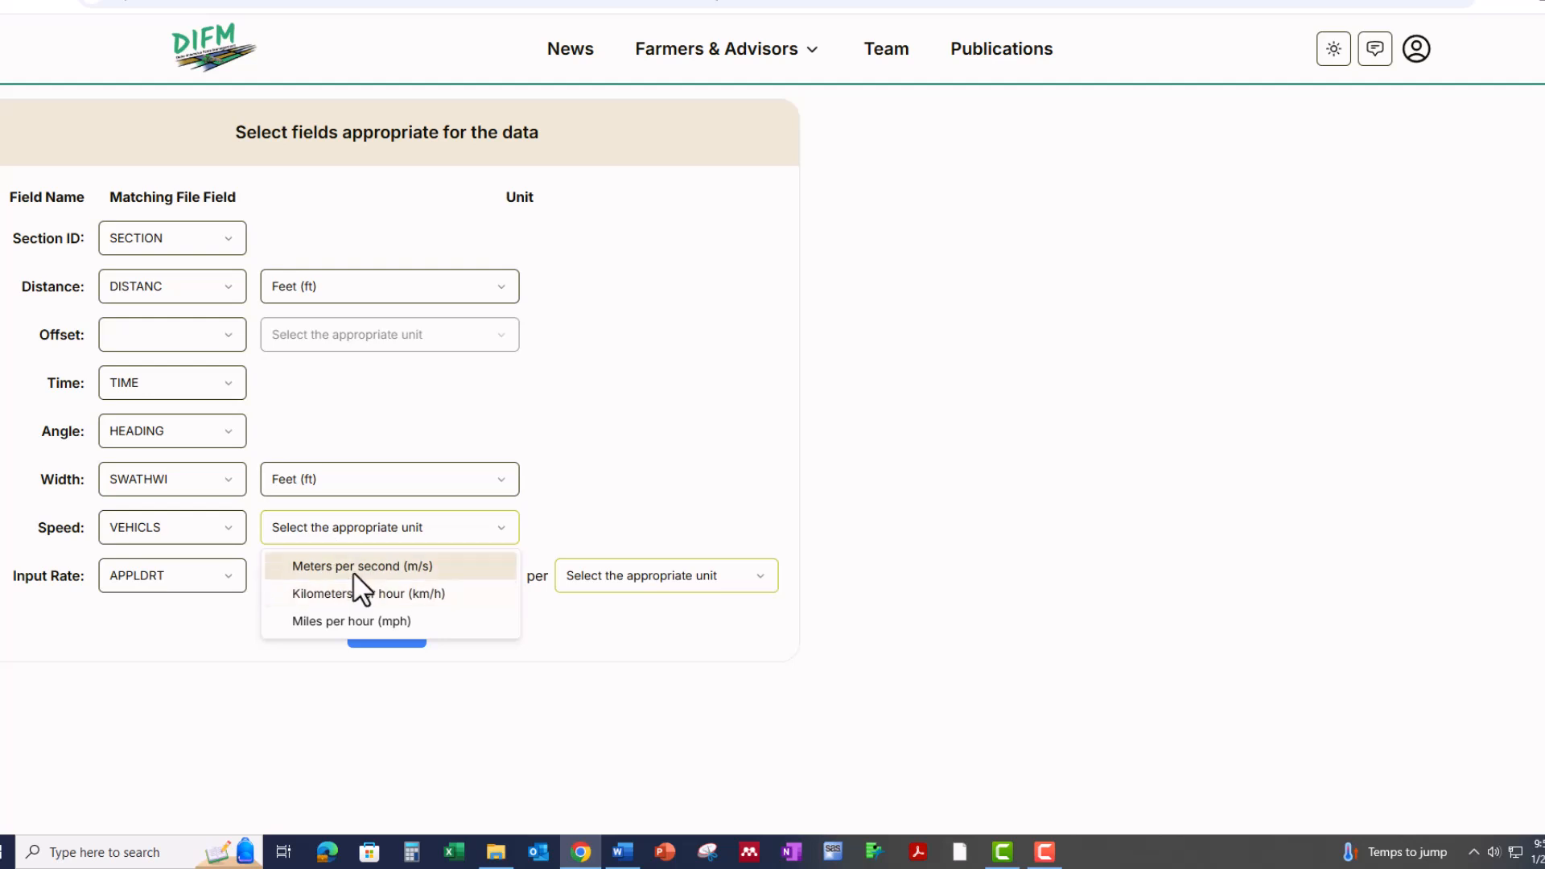
click(348, 621)
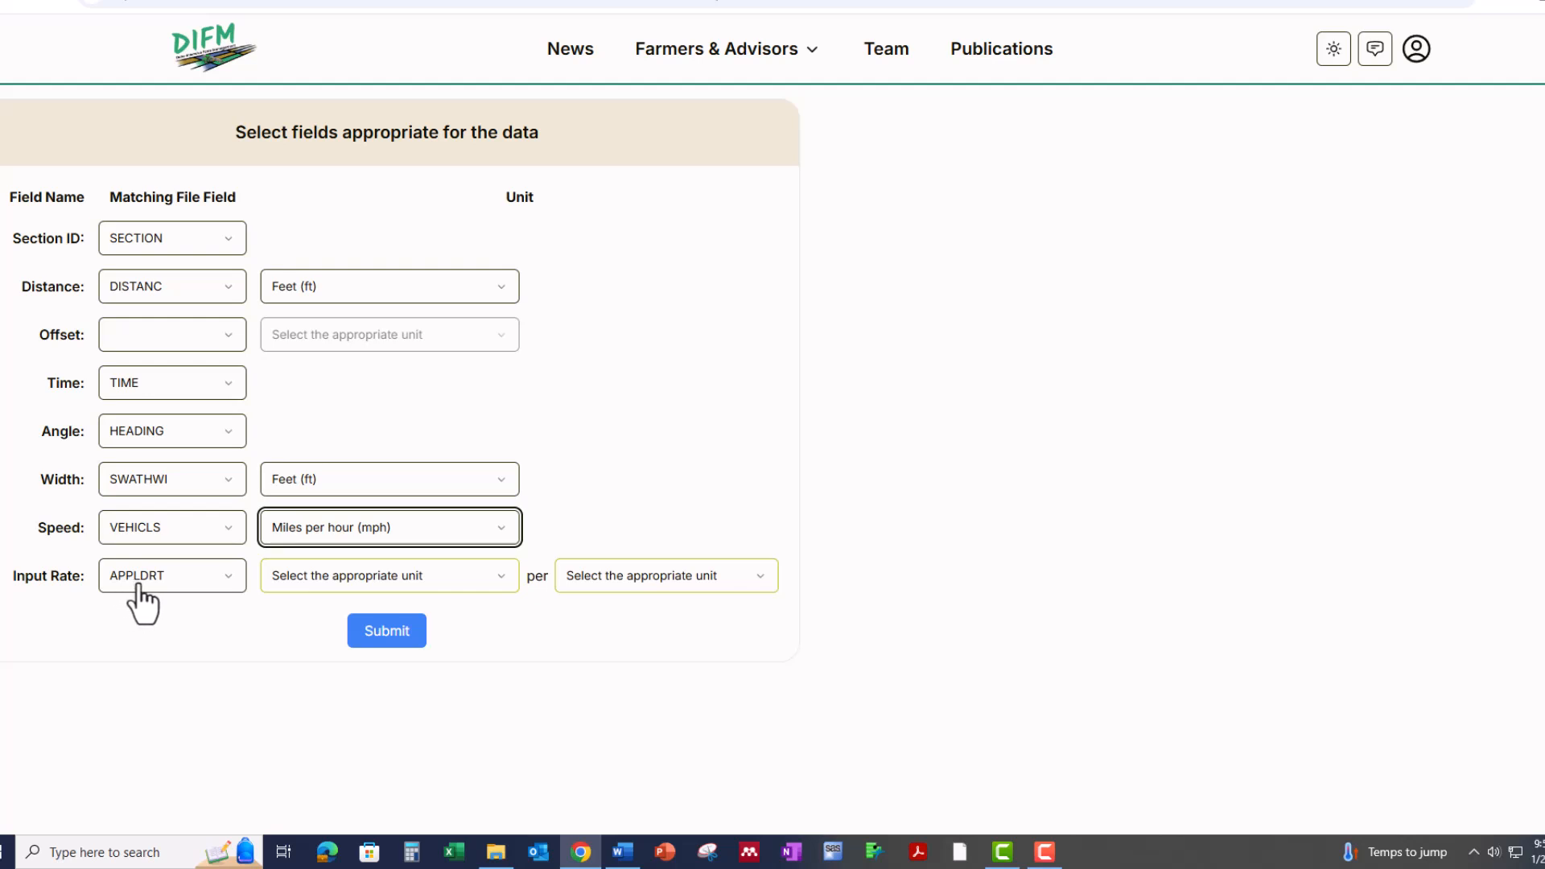
Set the Input Rate unit to gallons per acre and submit the as-applied UAN28 feature definitions.
click(339, 579)
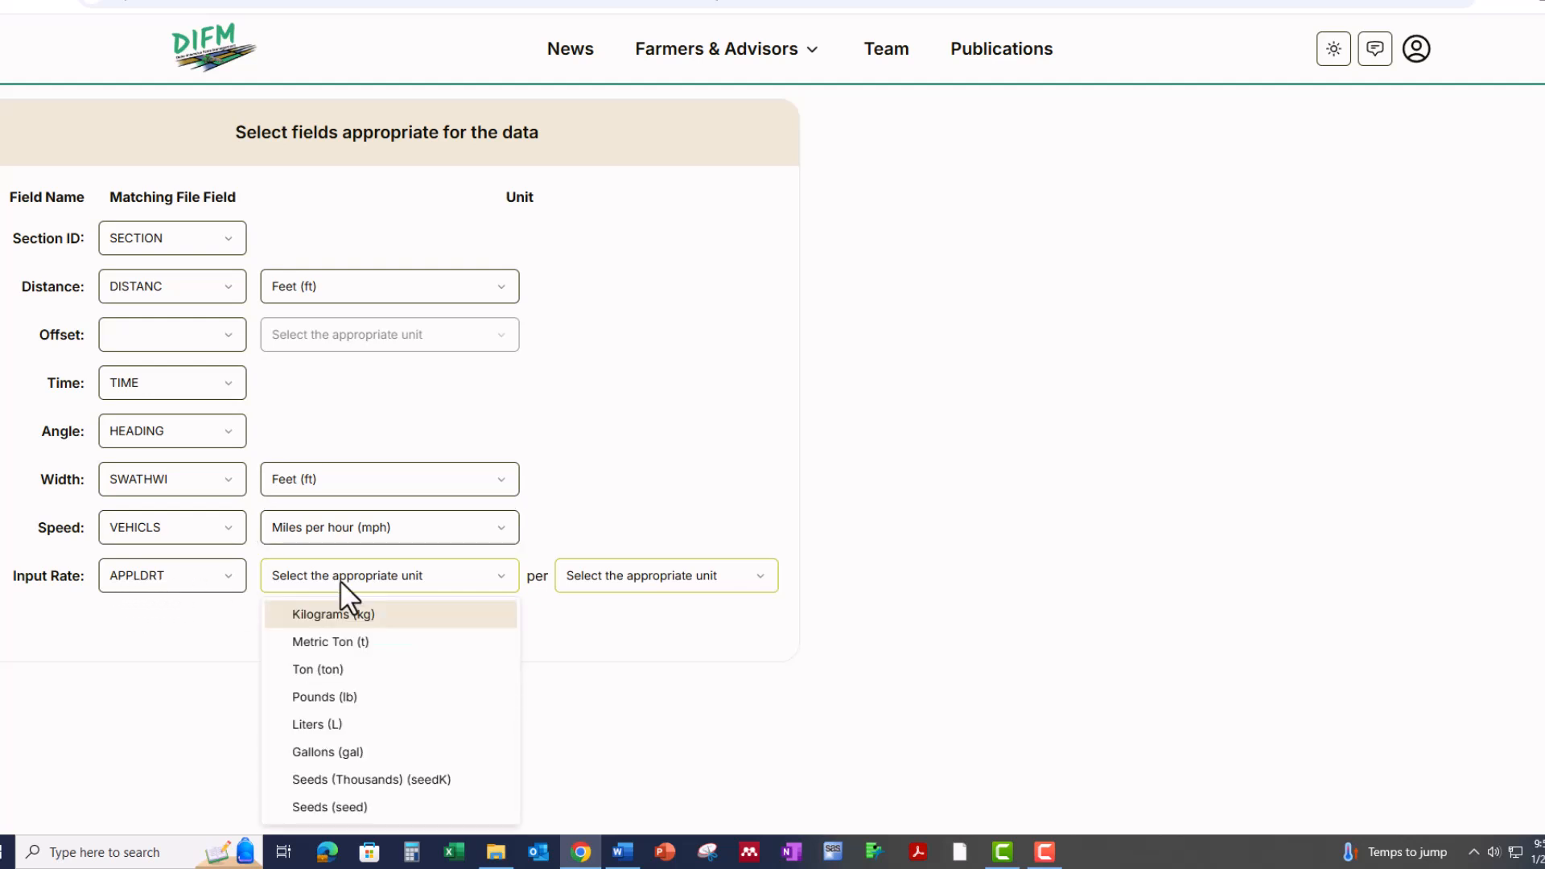
click(344, 750)
click(583, 581)
click(609, 640)
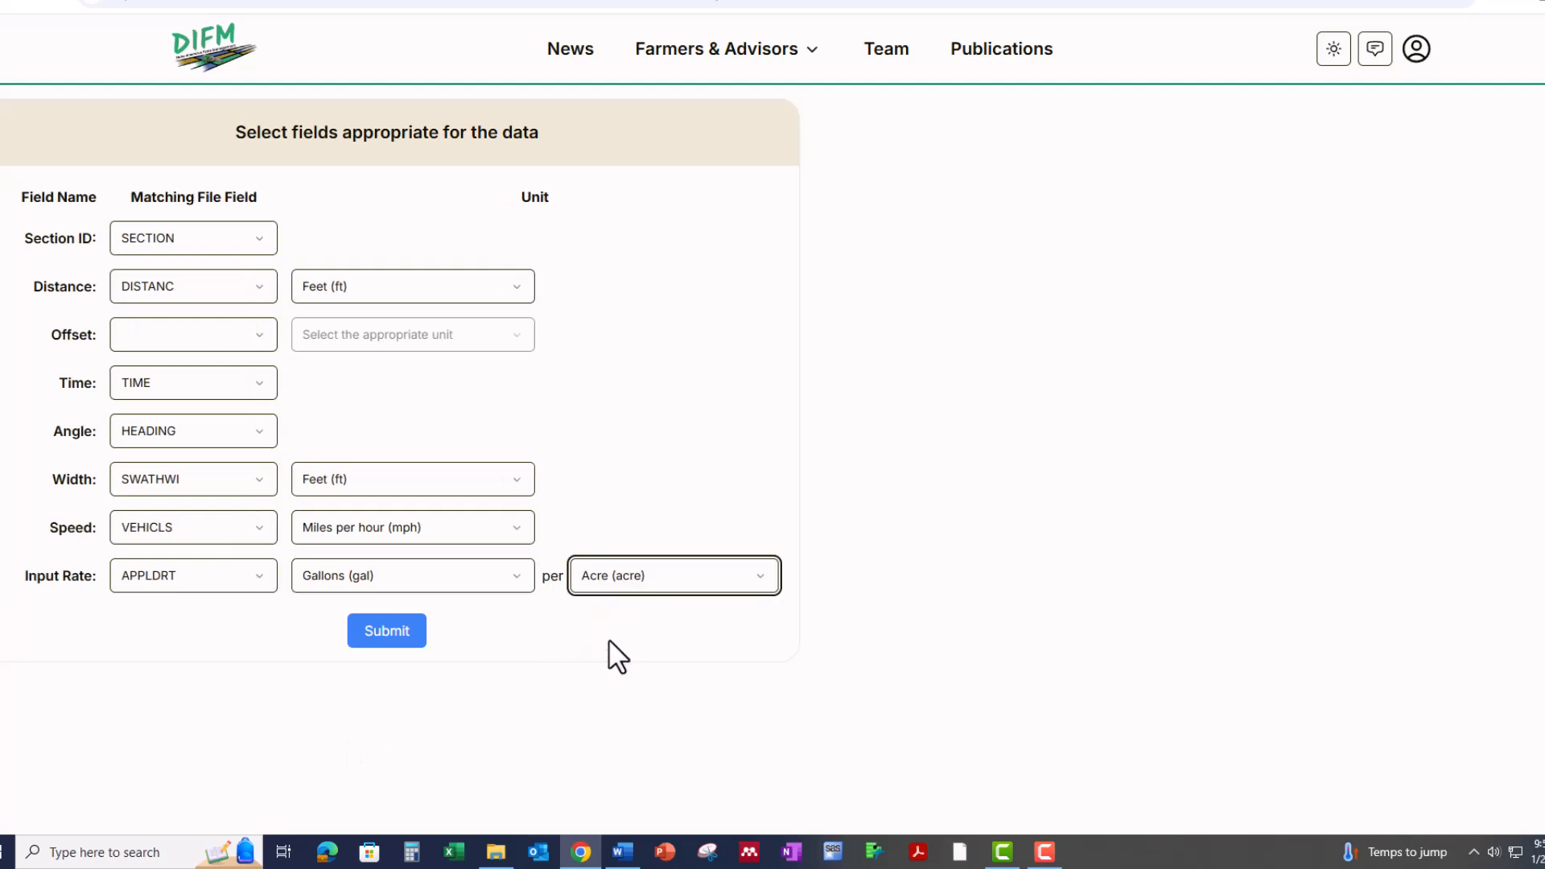
click(398, 631)
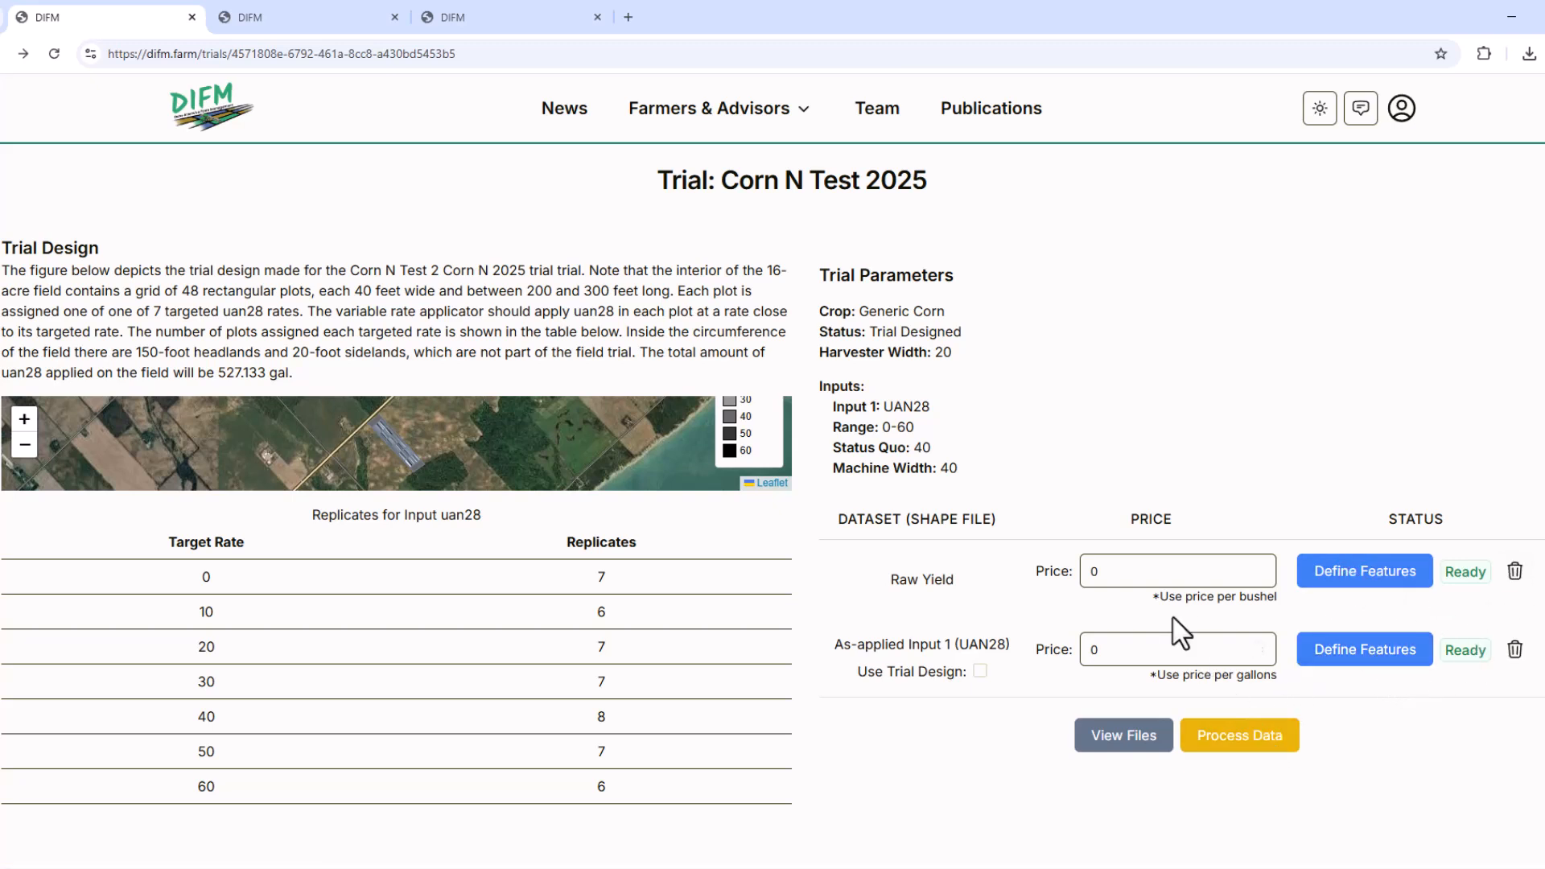
Set the Raw Yield price to 4 per bushel and the as-applied UAN28 price to 2.5 per gallon.
click(1115, 572)
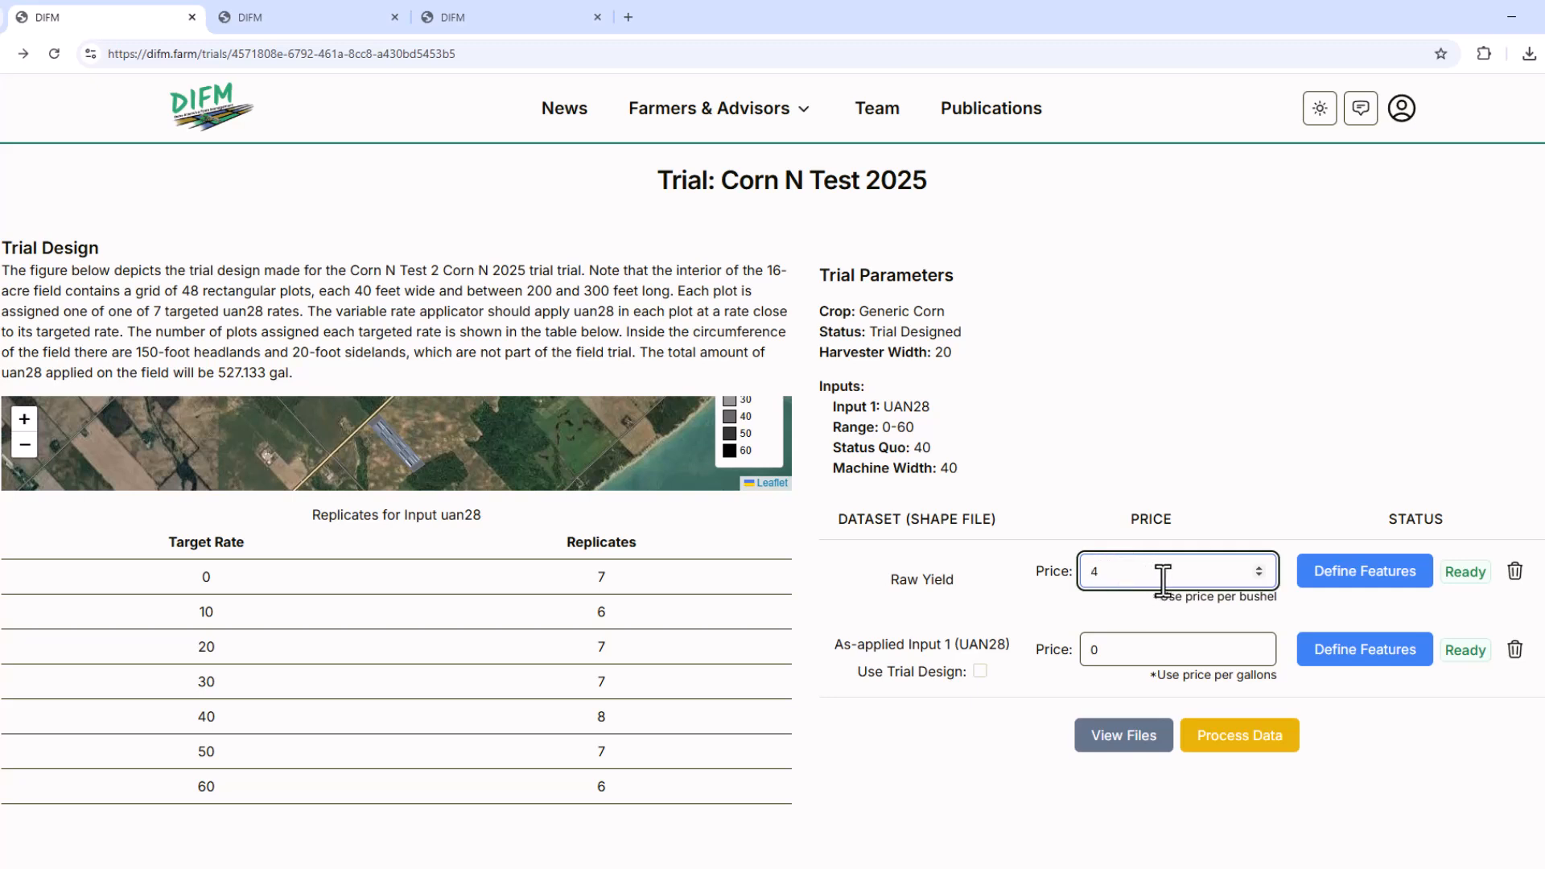
click(1109, 656)
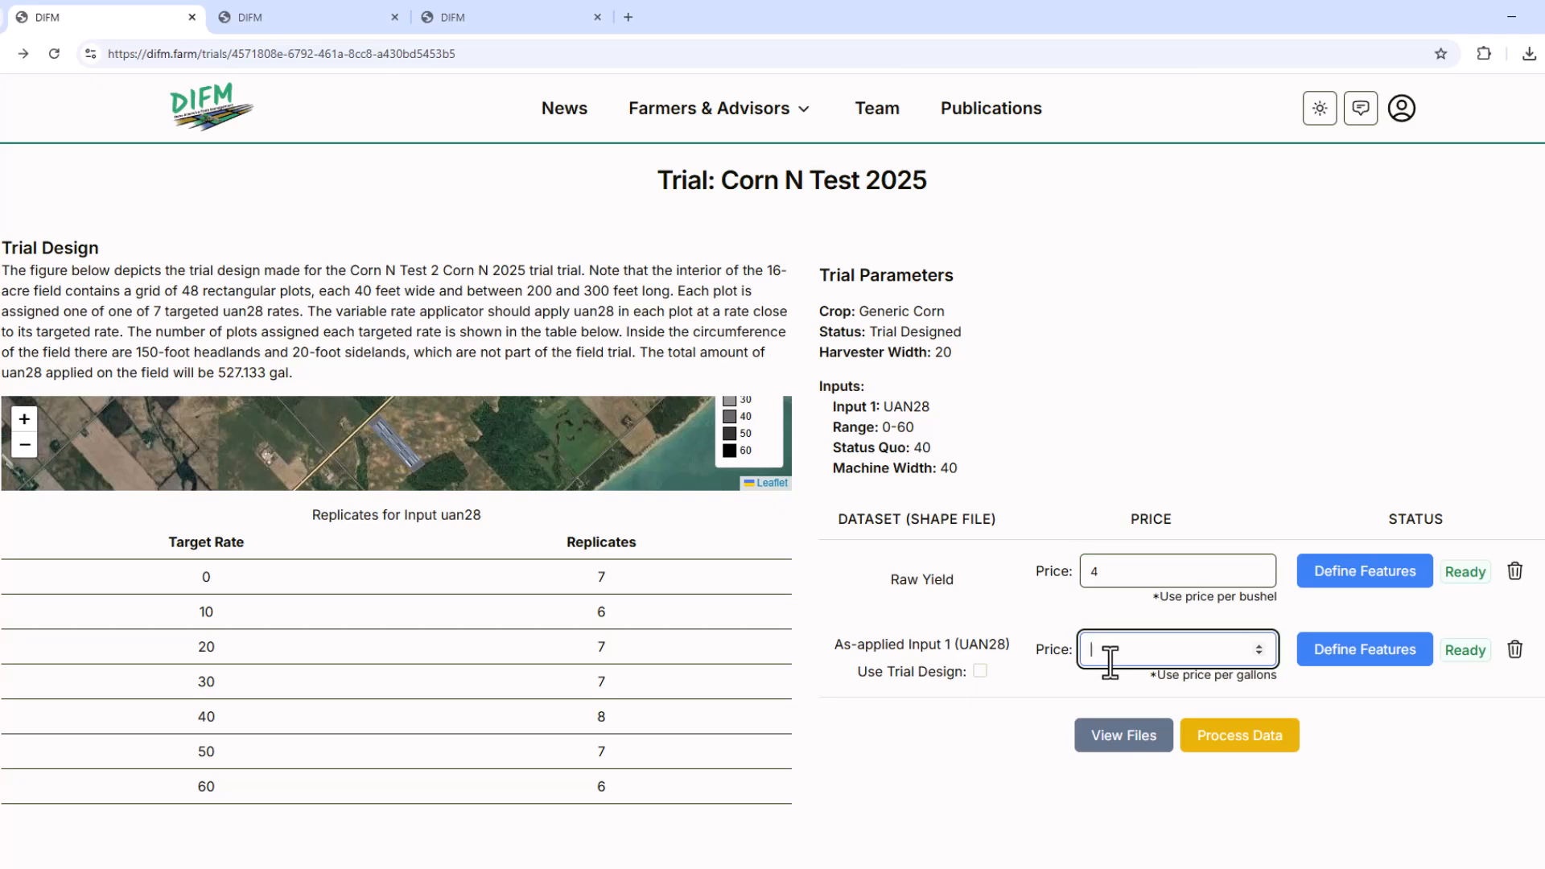
right_click(1109, 661)
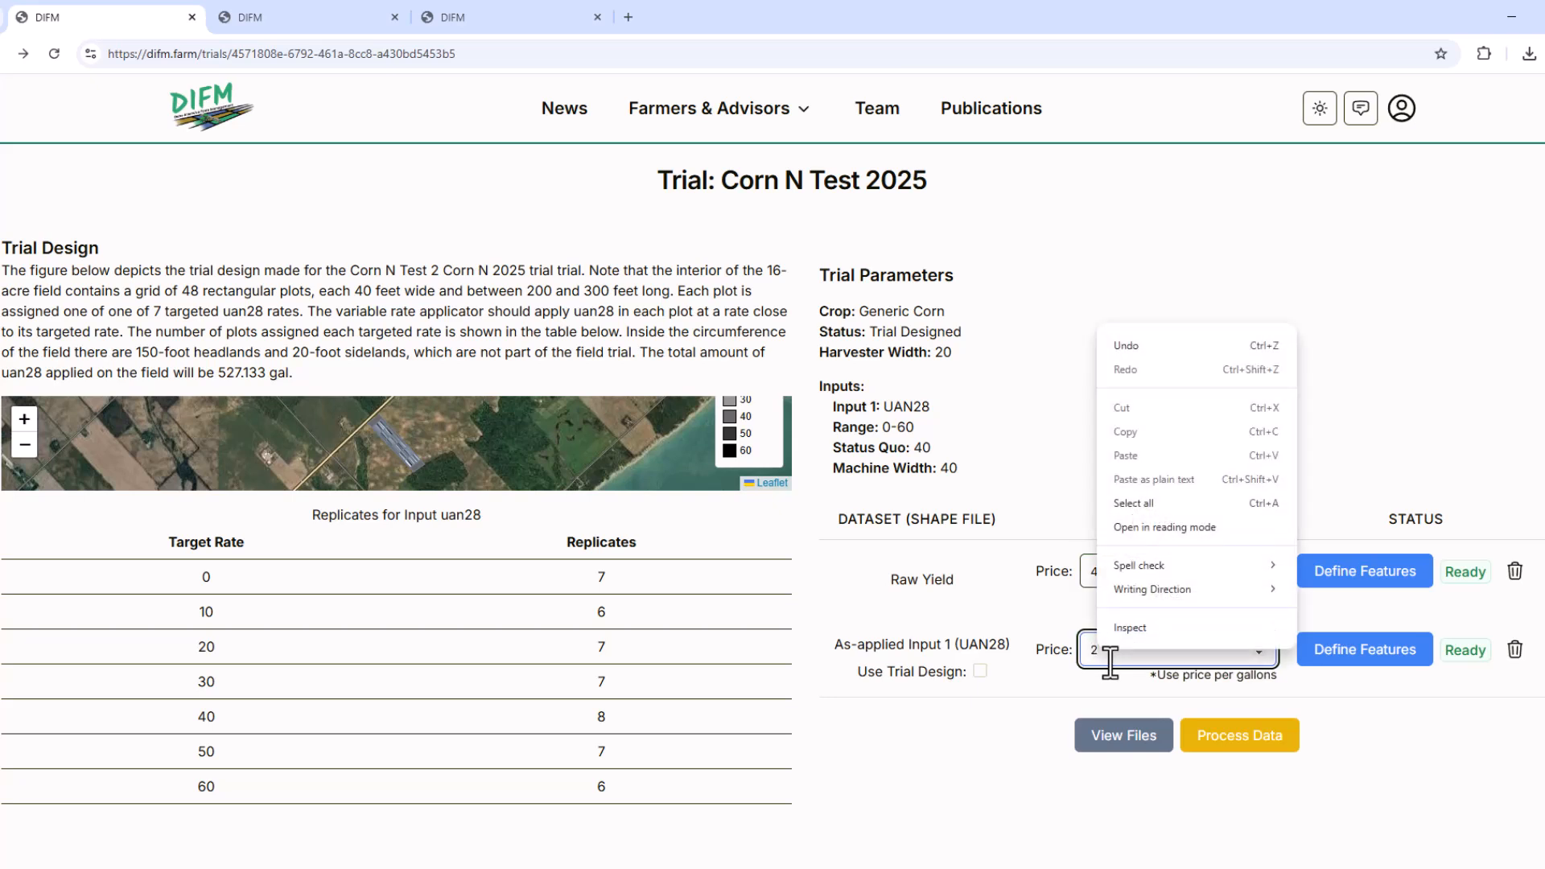
click(1119, 651)
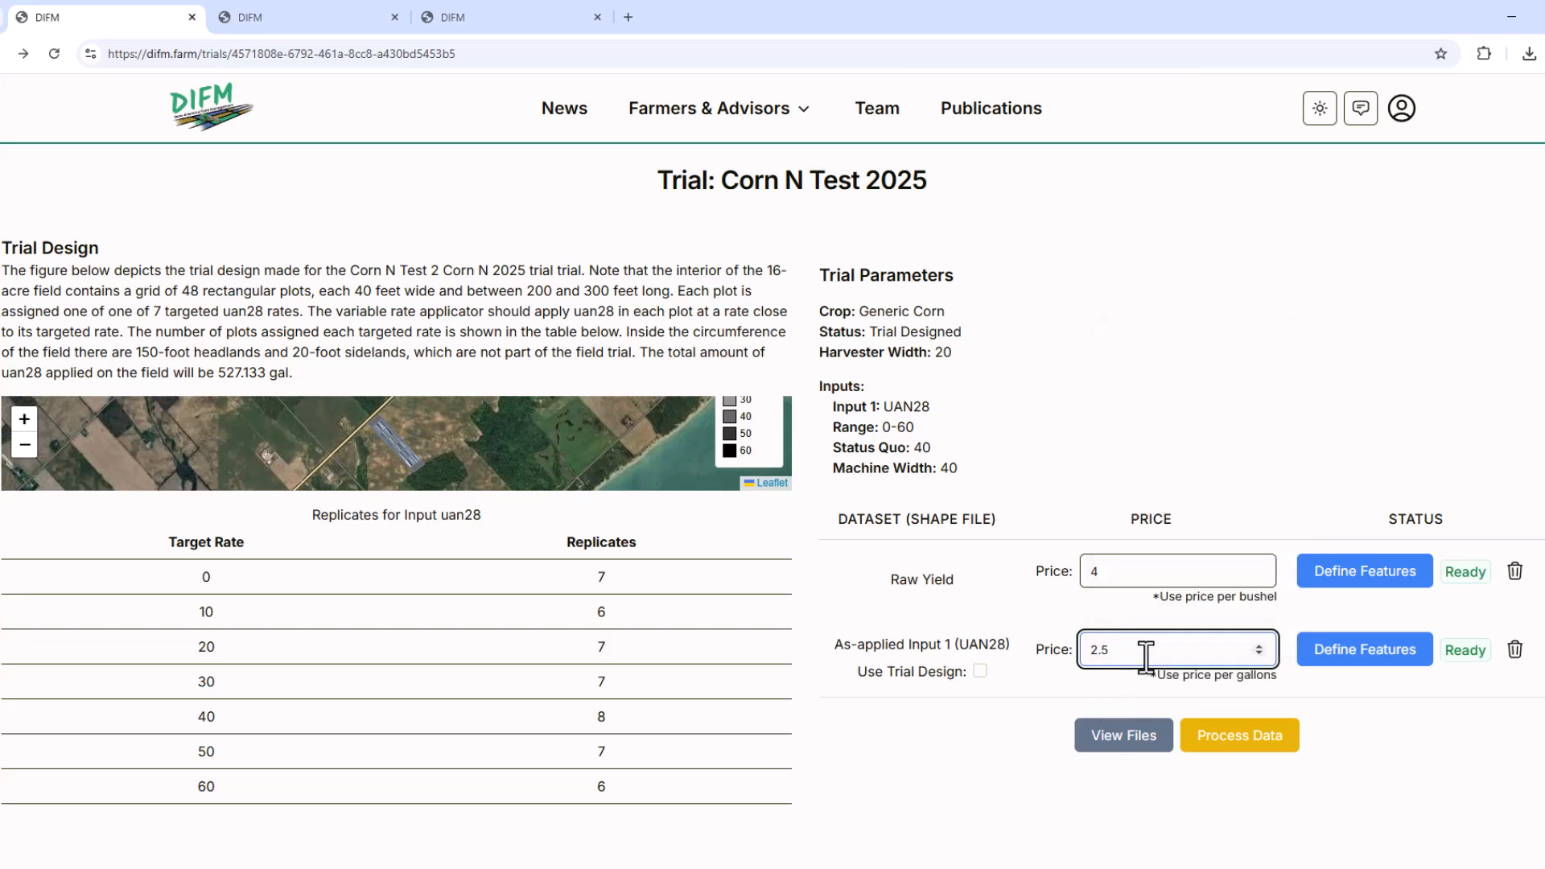
key(Tab)
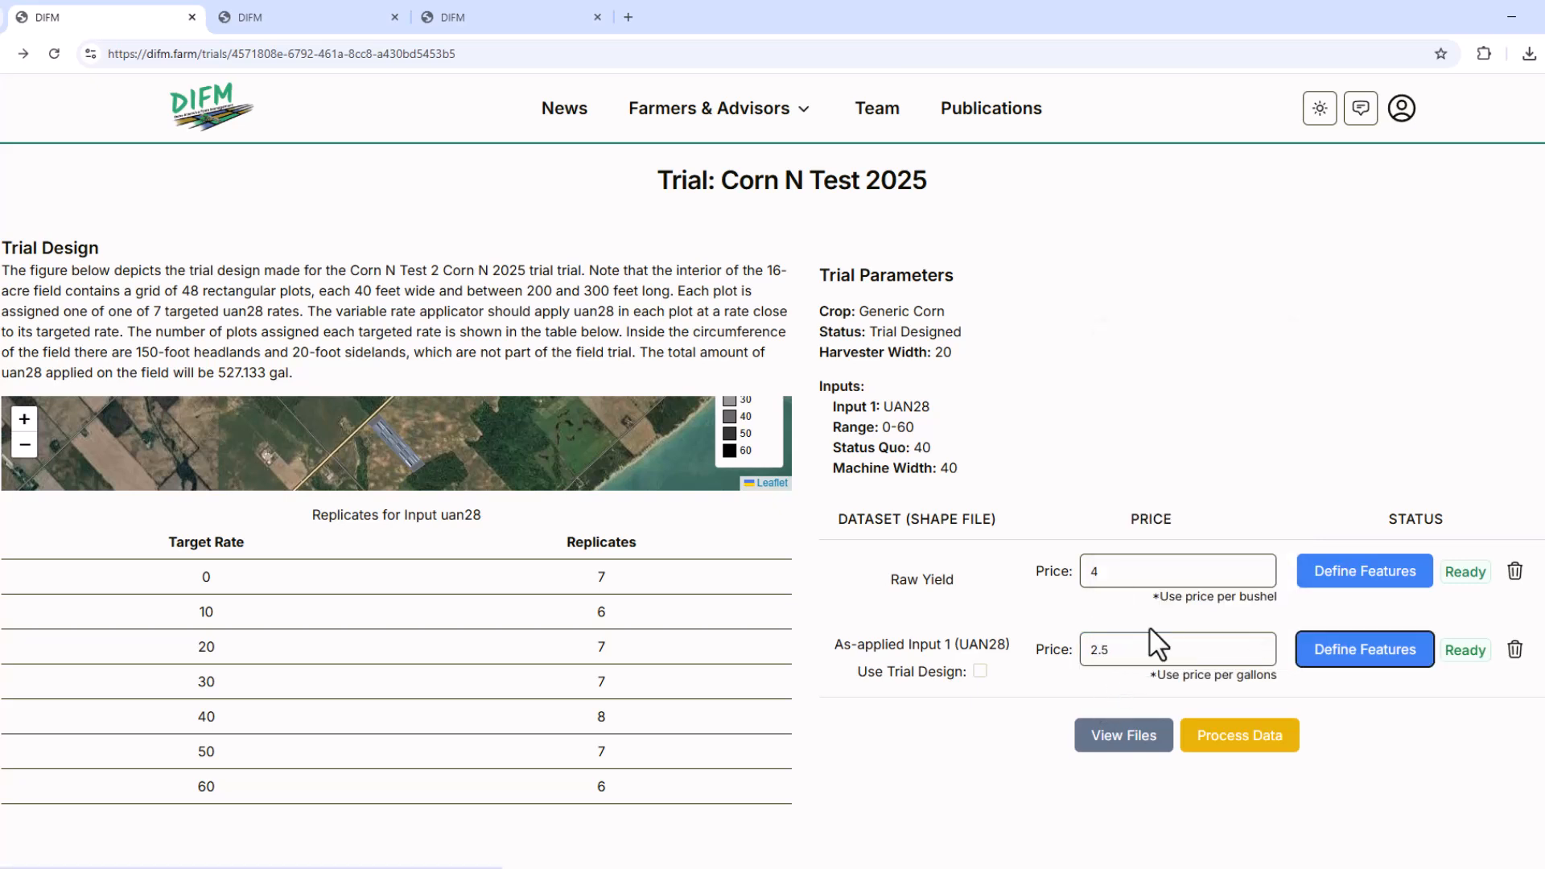
Start processing the trial's data and accept the confirmation.
click(1259, 744)
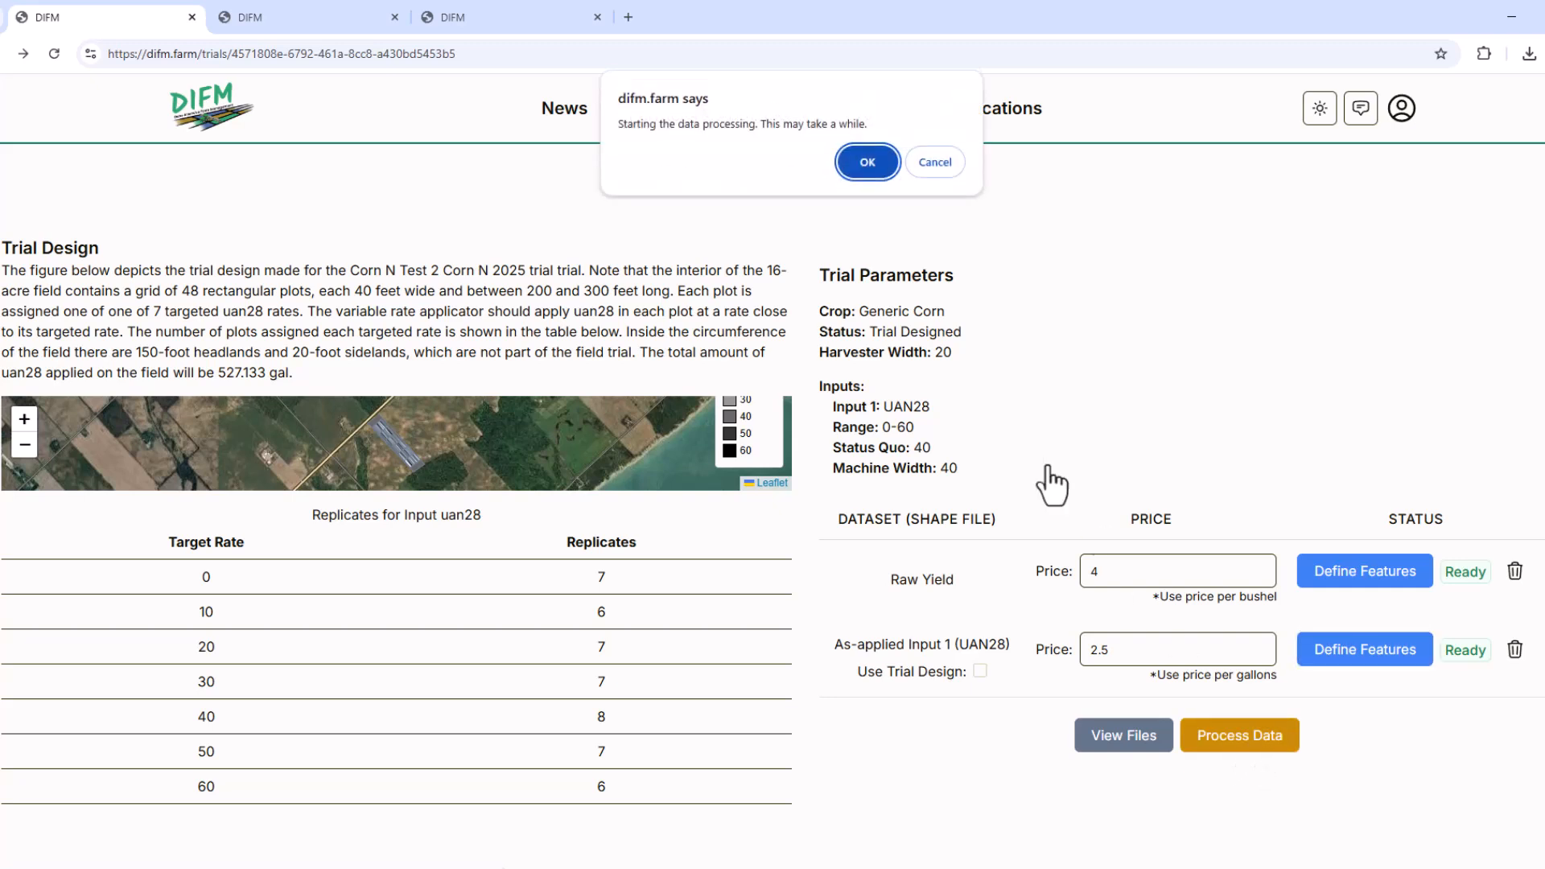
click(867, 161)
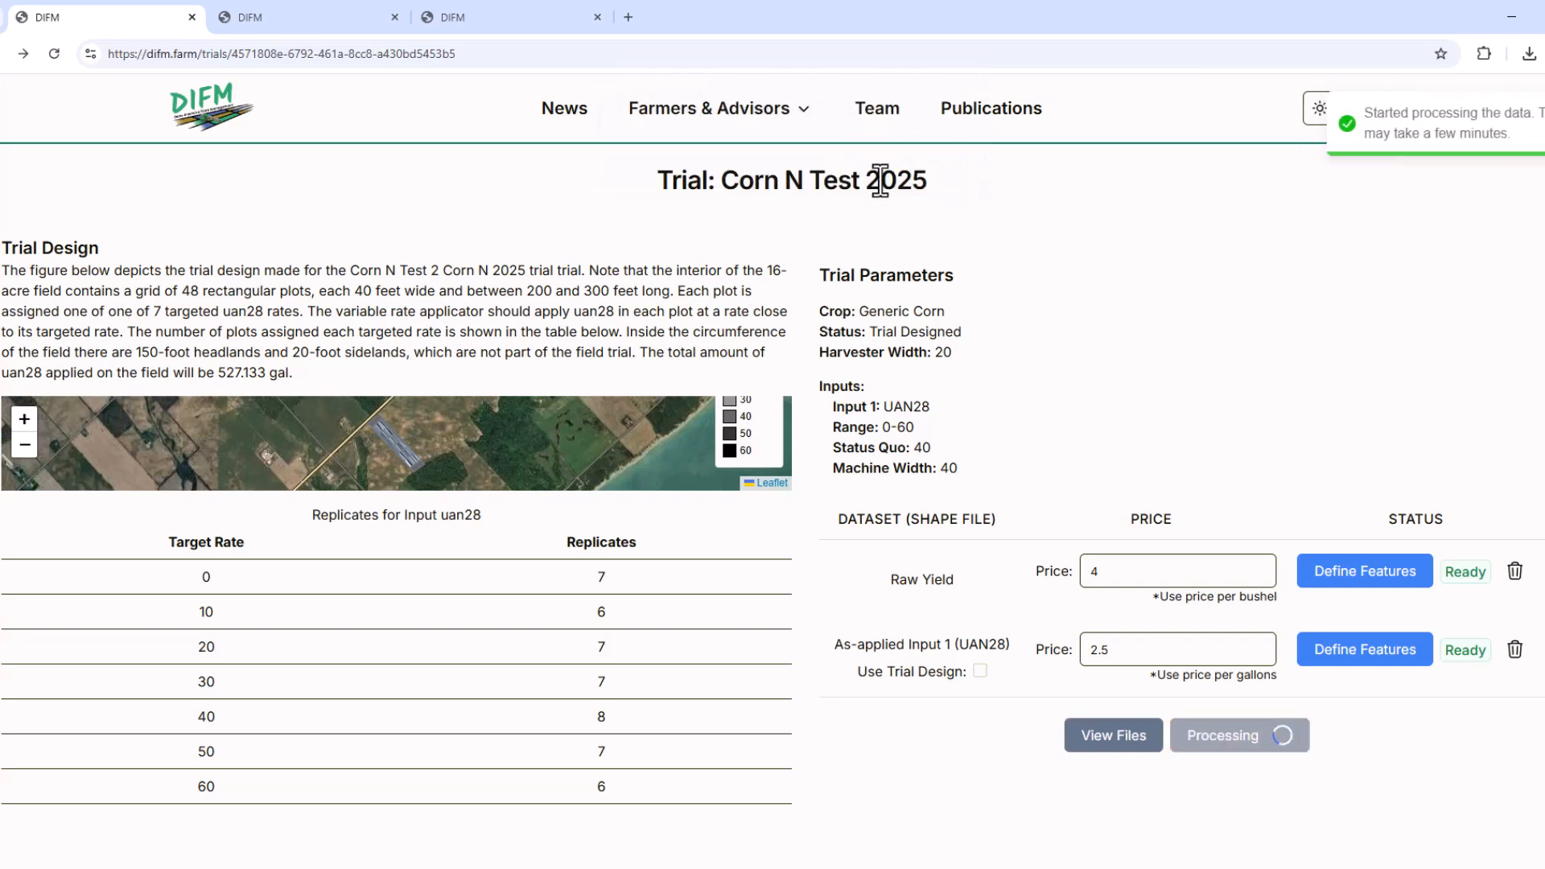